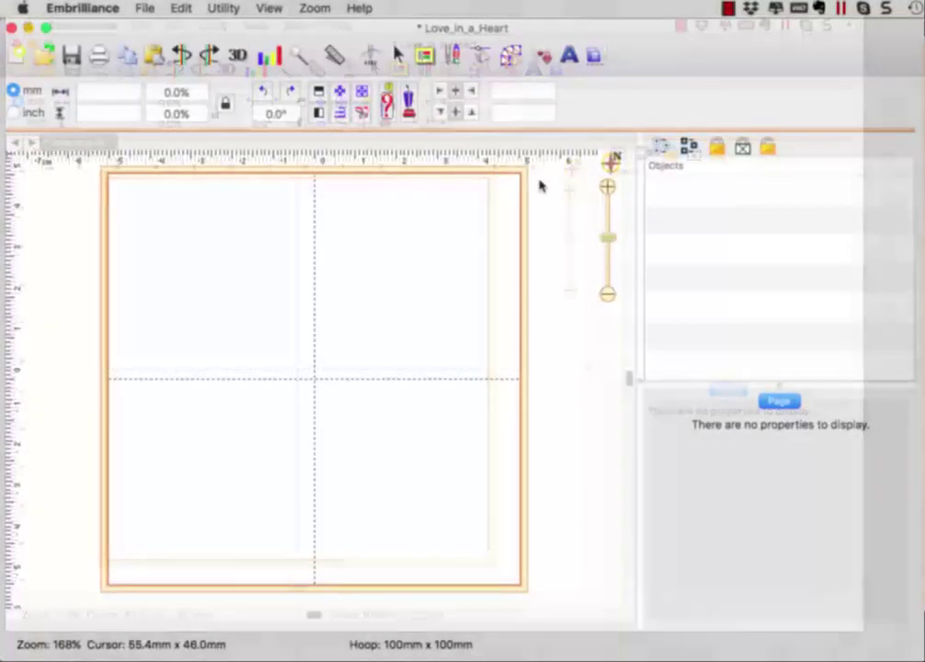
Step: In Stitch Artist mode, import Love_in_a_Heart.svg as vector artwork
click(512, 57)
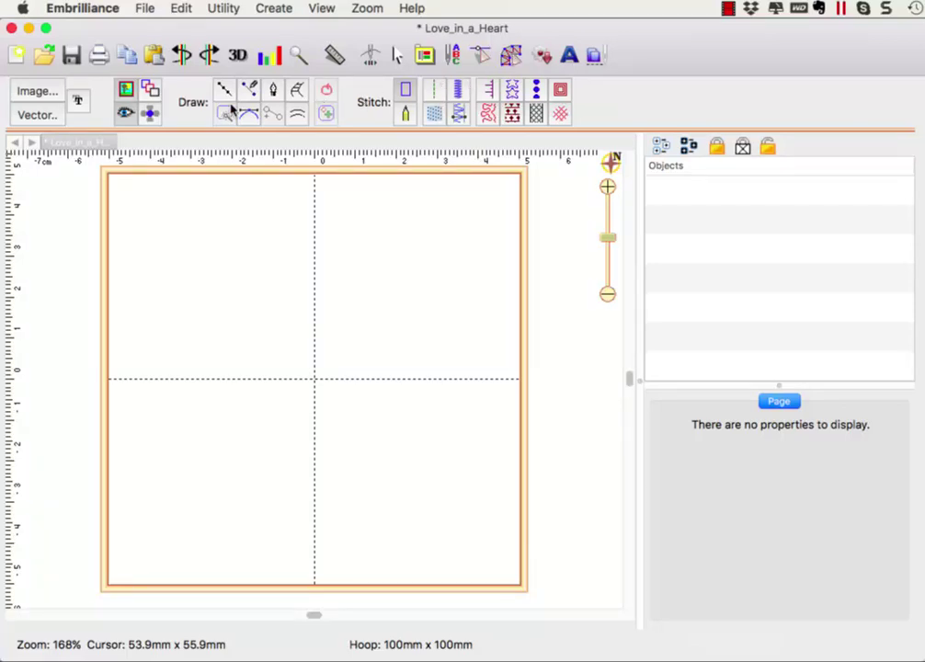
click(53, 117)
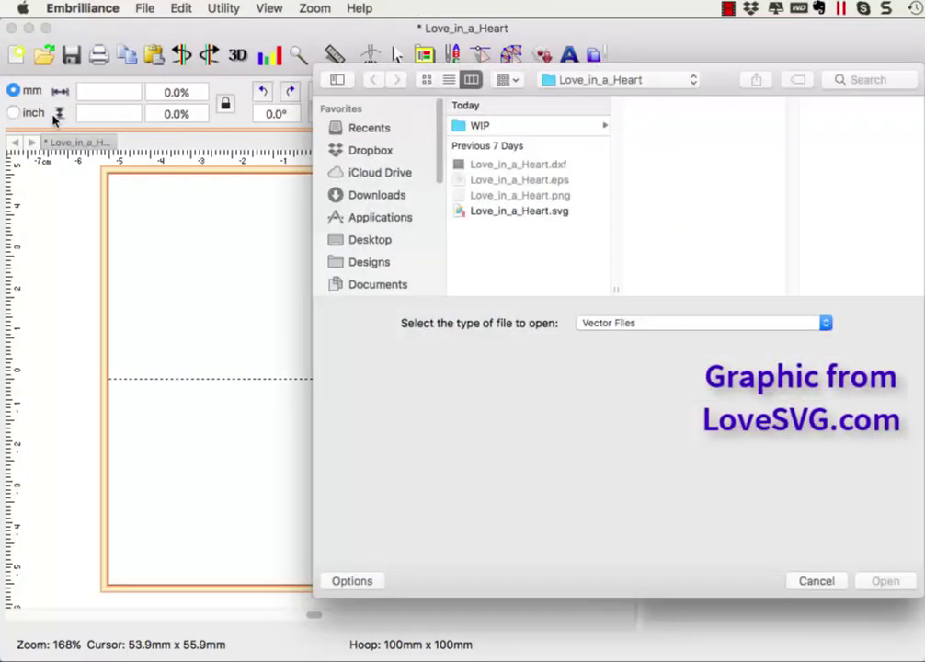
click(476, 215)
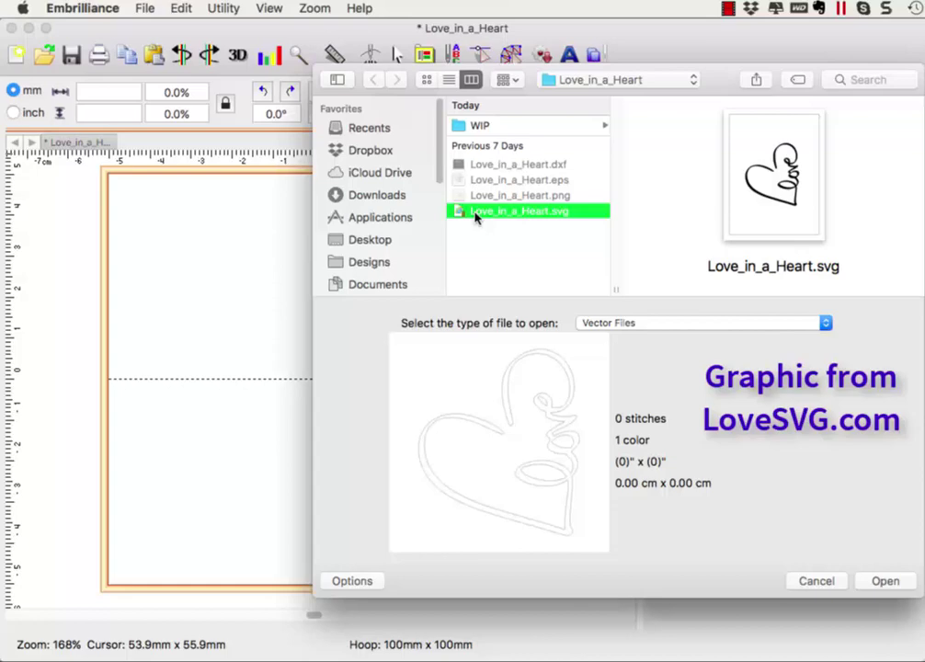
click(875, 582)
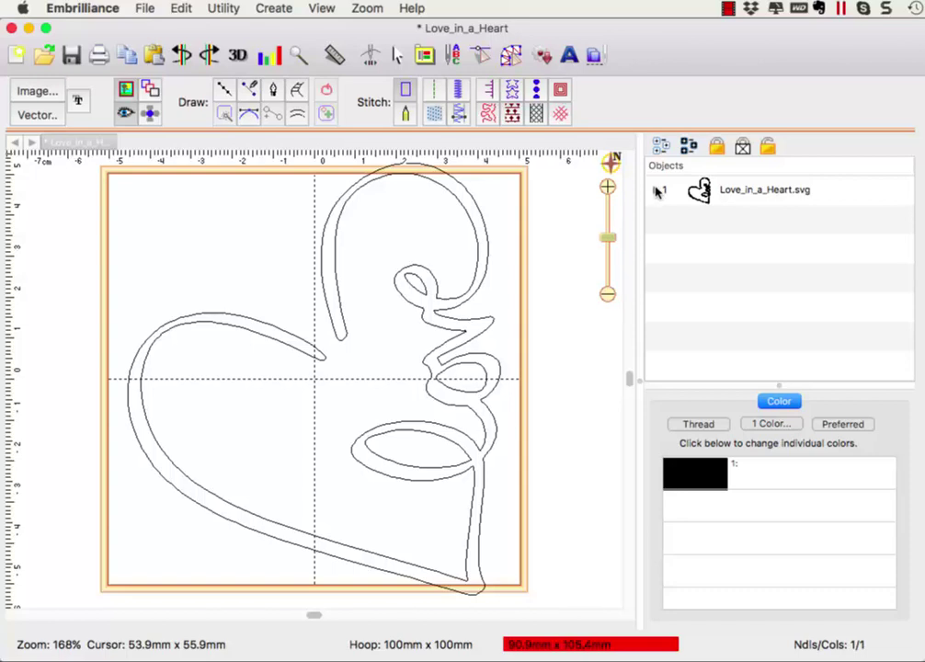
Step: Expand and select the heart, then straighten, resize to 94.6 × 94.0 mm and centre it in the 100mm hoop
click(658, 190)
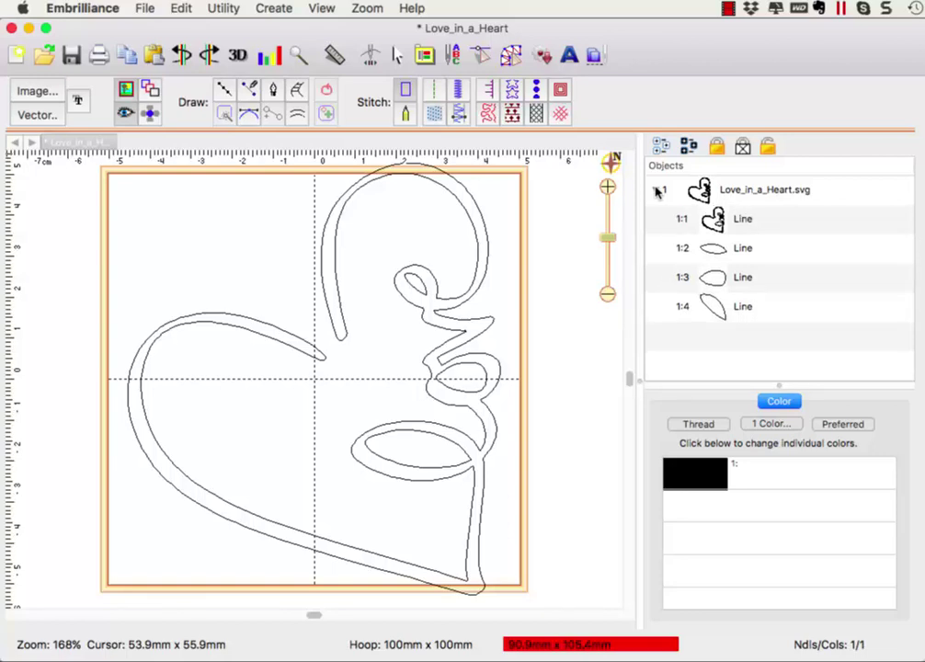
click(716, 190)
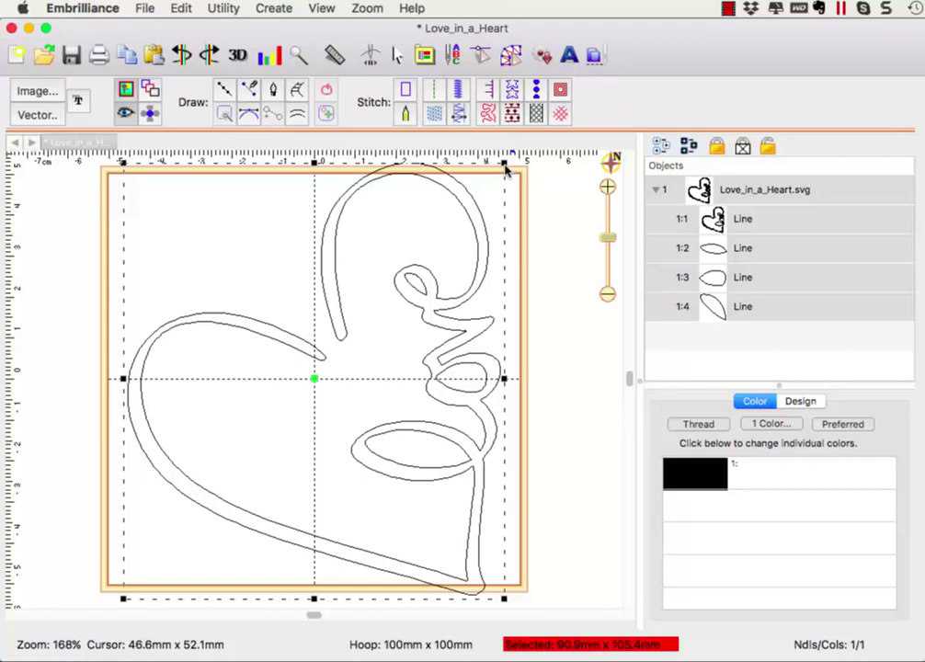
drag(505, 164, 544, 398)
drag(319, 463, 307, 365)
drag(491, 547, 497, 584)
drag(321, 382, 315, 385)
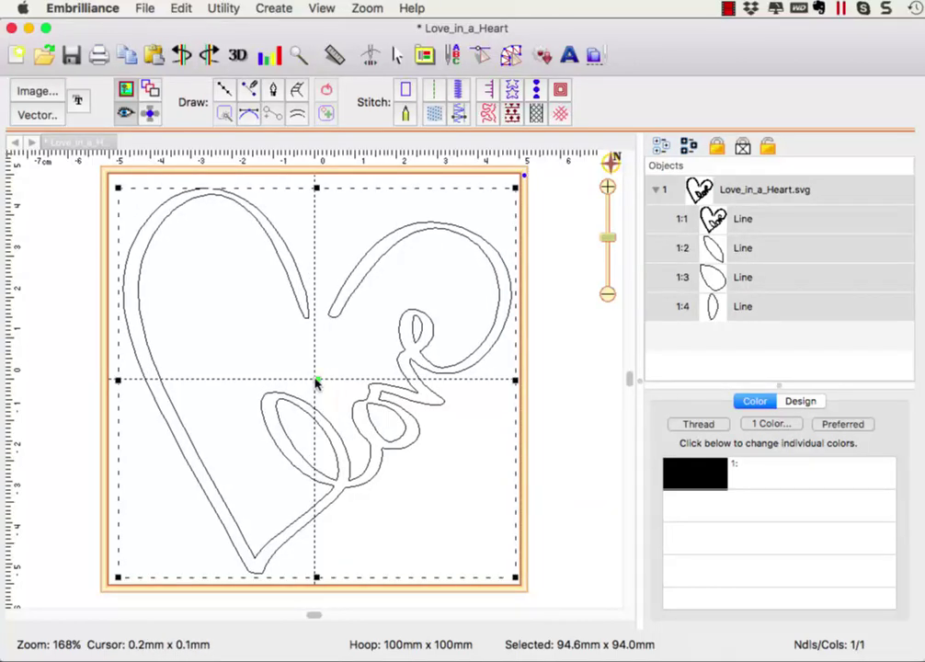
click(558, 381)
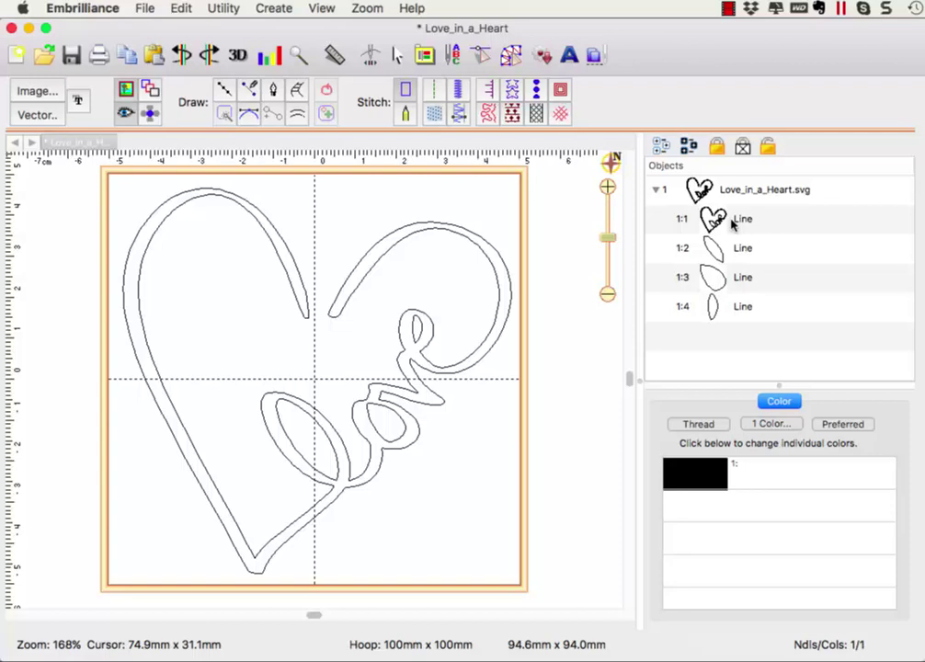
click(733, 223)
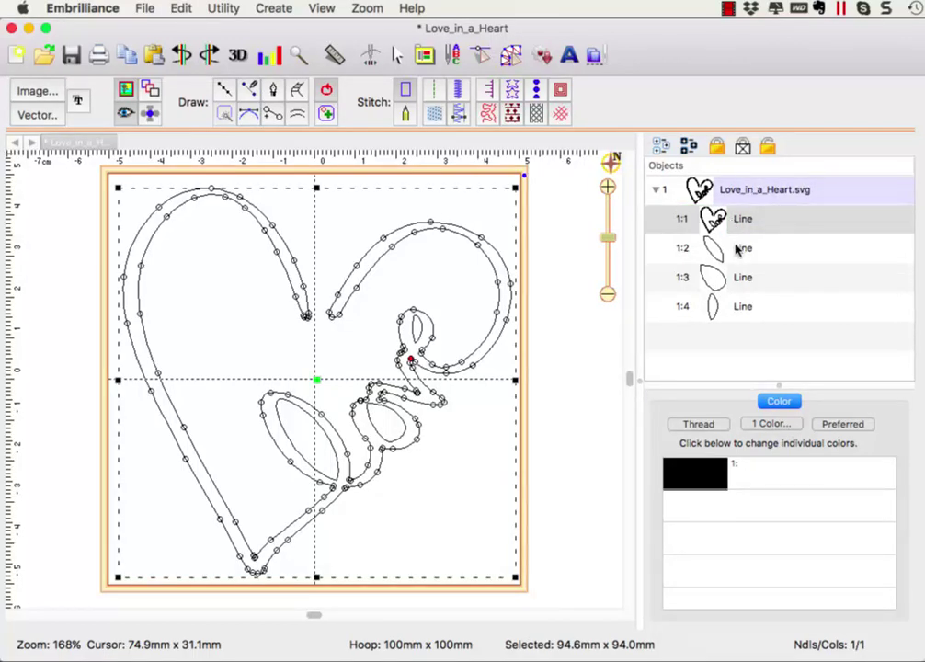
click(738, 250)
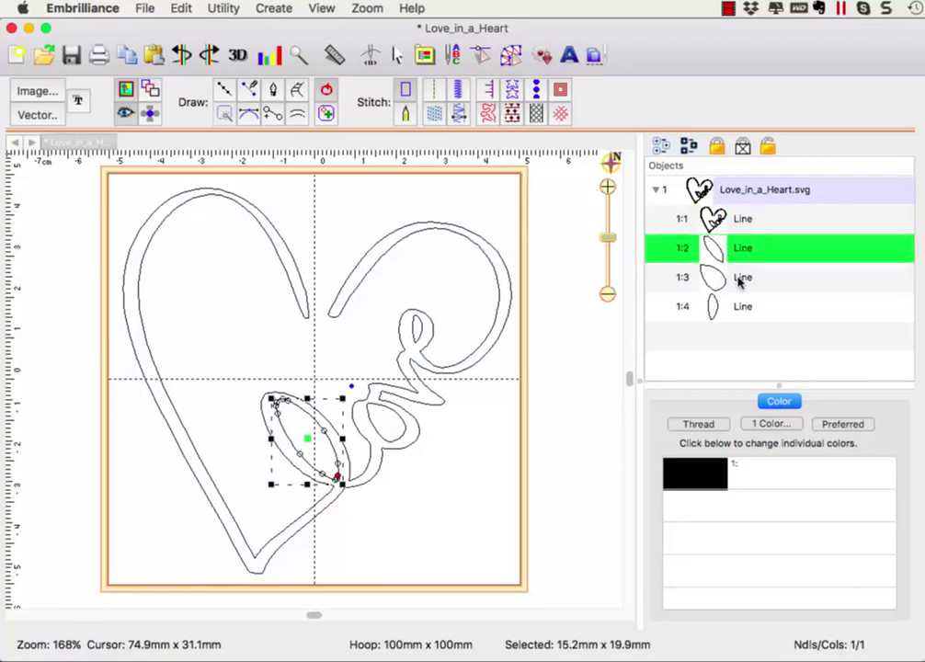
click(741, 281)
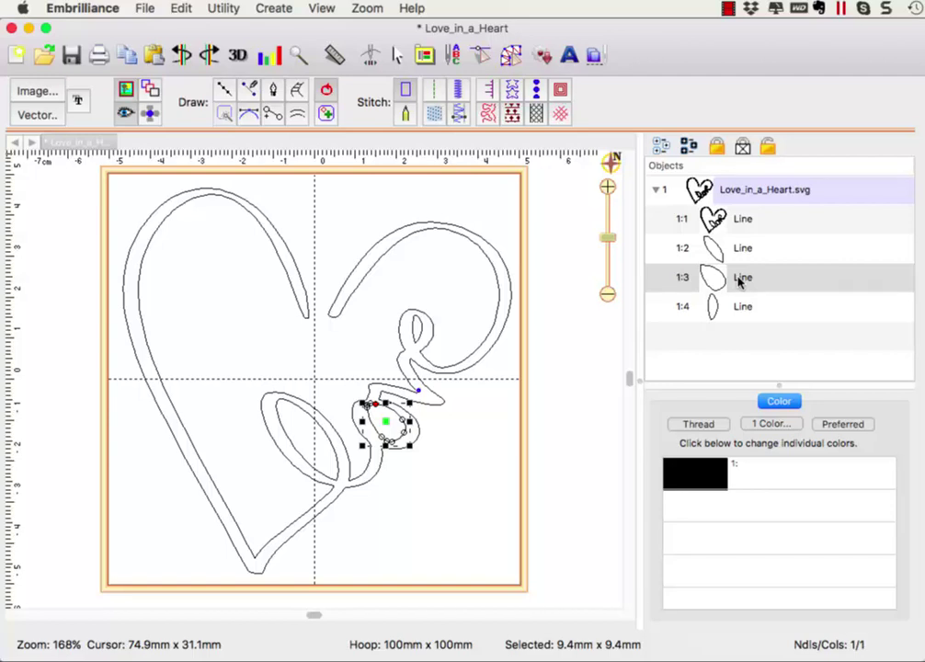
click(740, 311)
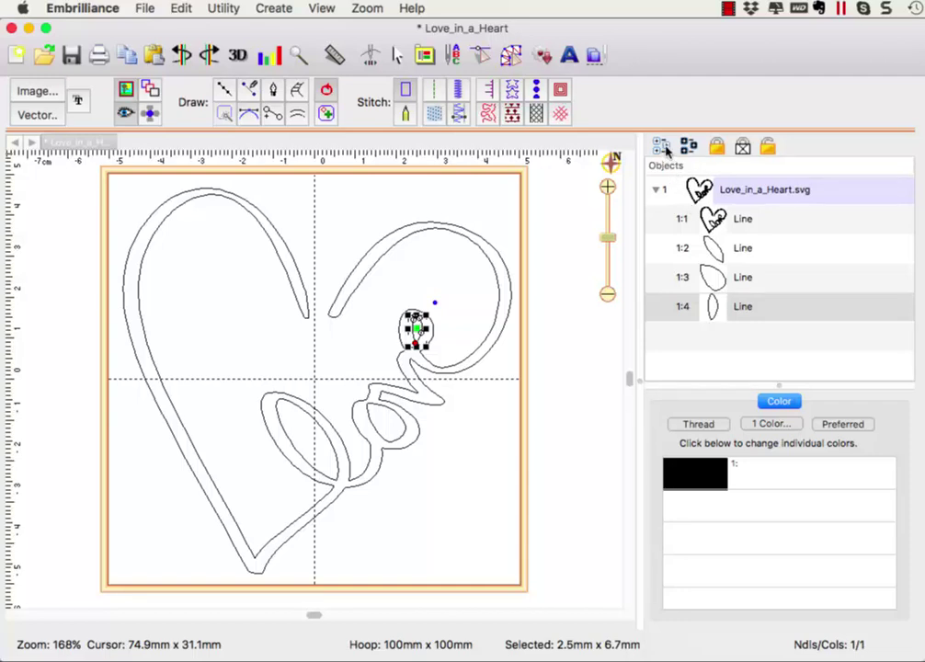
click(664, 148)
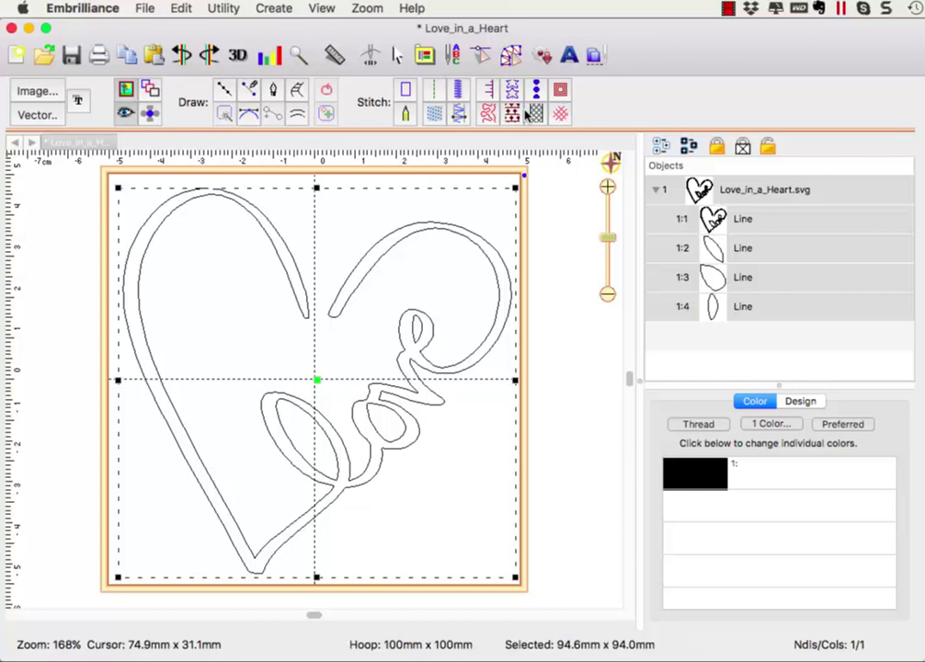
Step: Combine the four selected outline parts with holes into one Line object
click(276, 10)
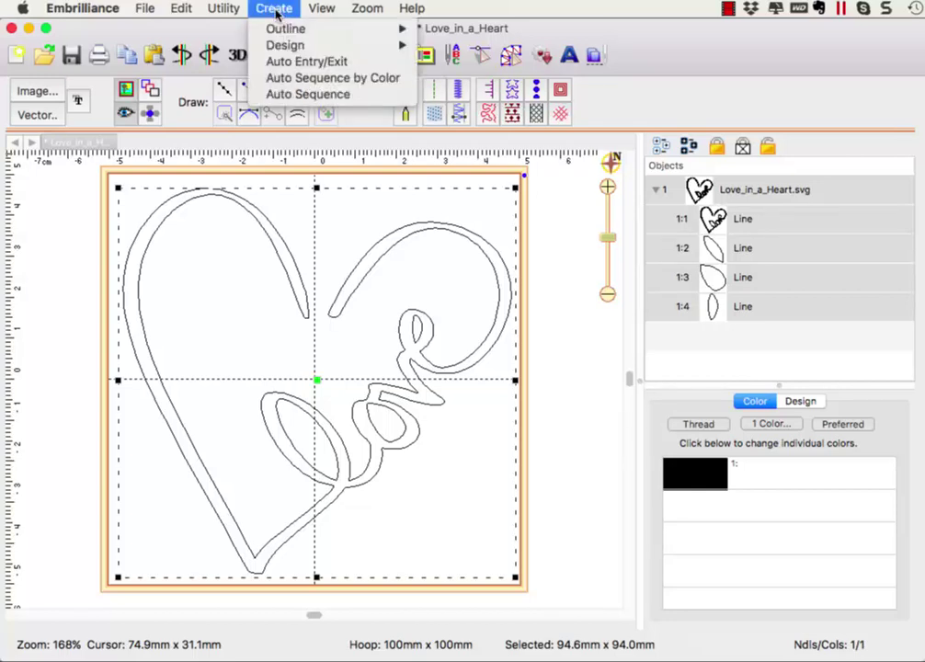
mouse_move(336, 35)
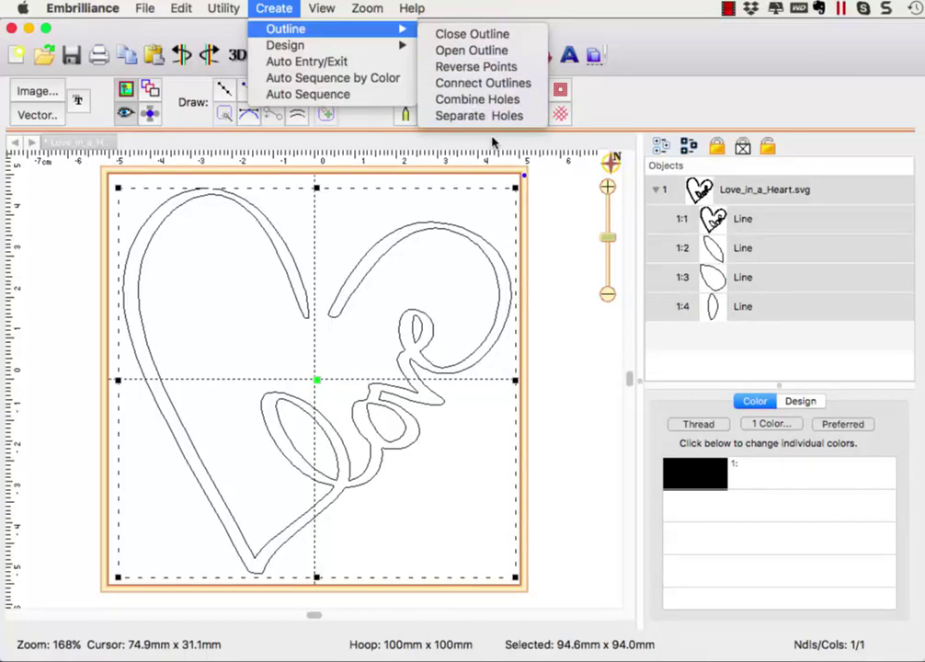
click(489, 246)
right_click(490, 246)
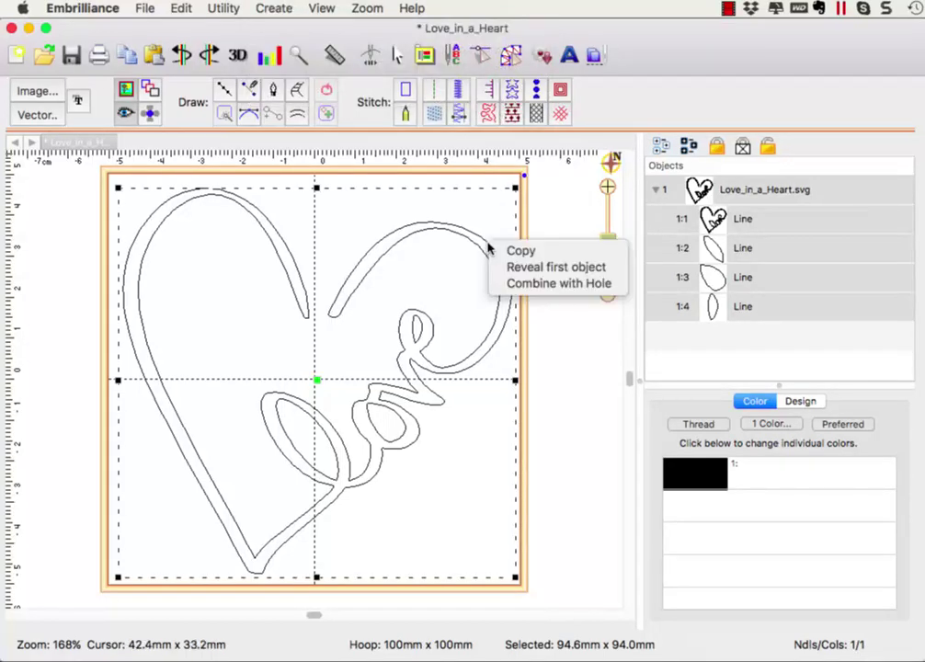
click(555, 287)
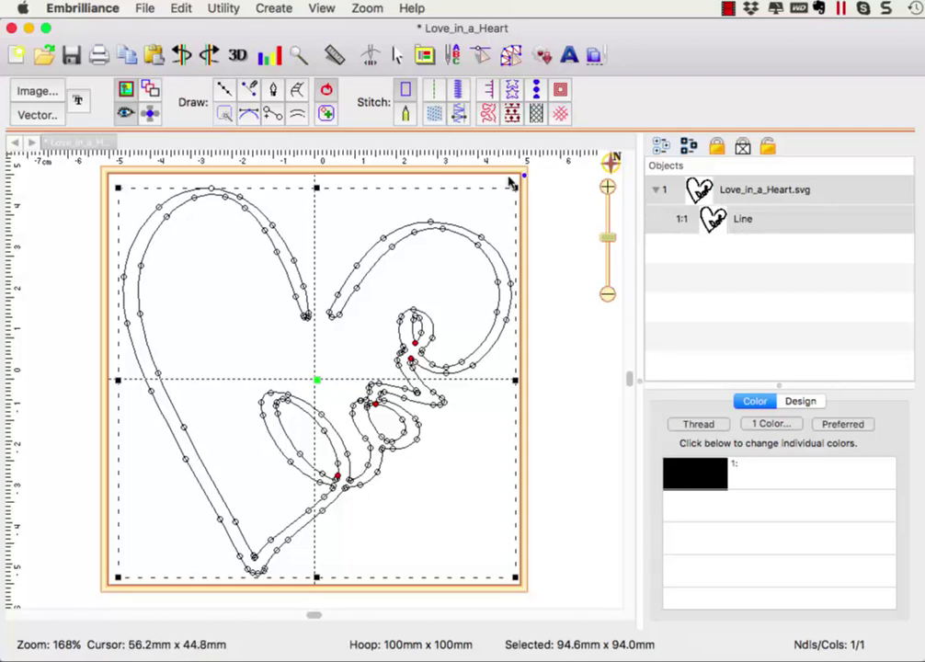
Step: Make the combined outline a satin Column and change its black thread to Brother 122 Salmon Pink
click(459, 112)
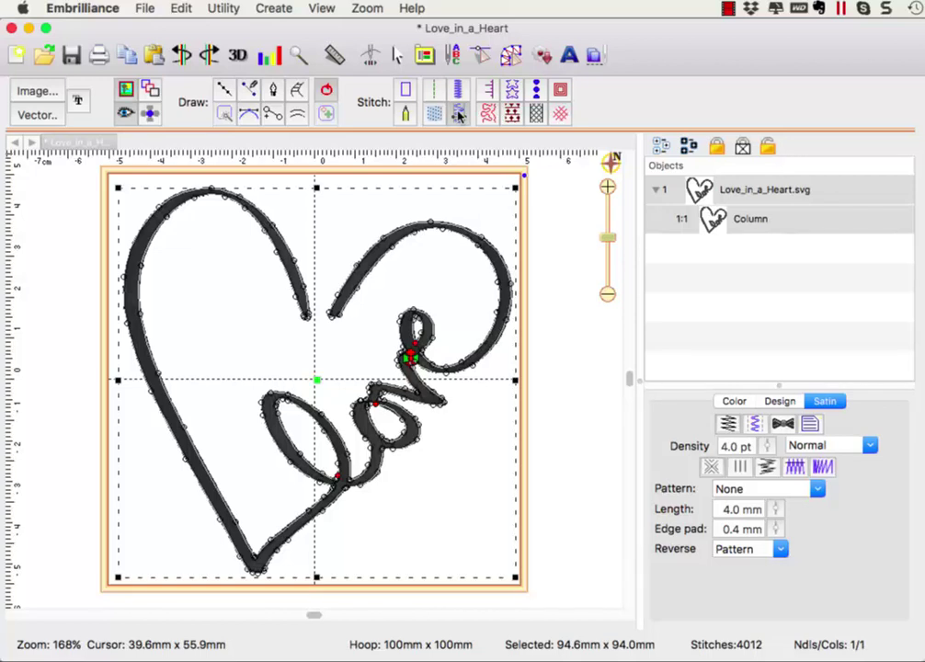
click(734, 403)
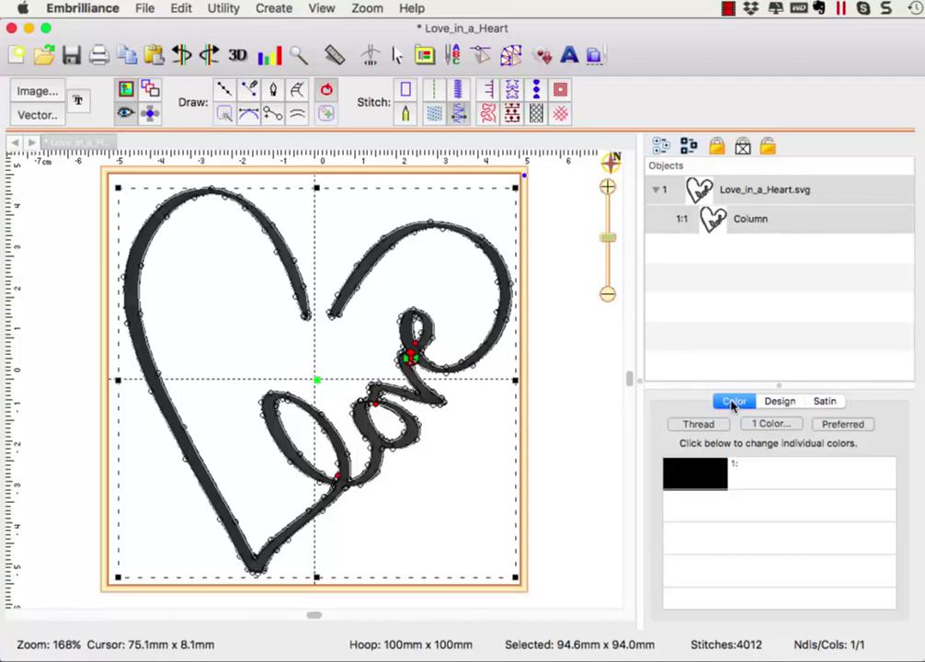
double_click(693, 475)
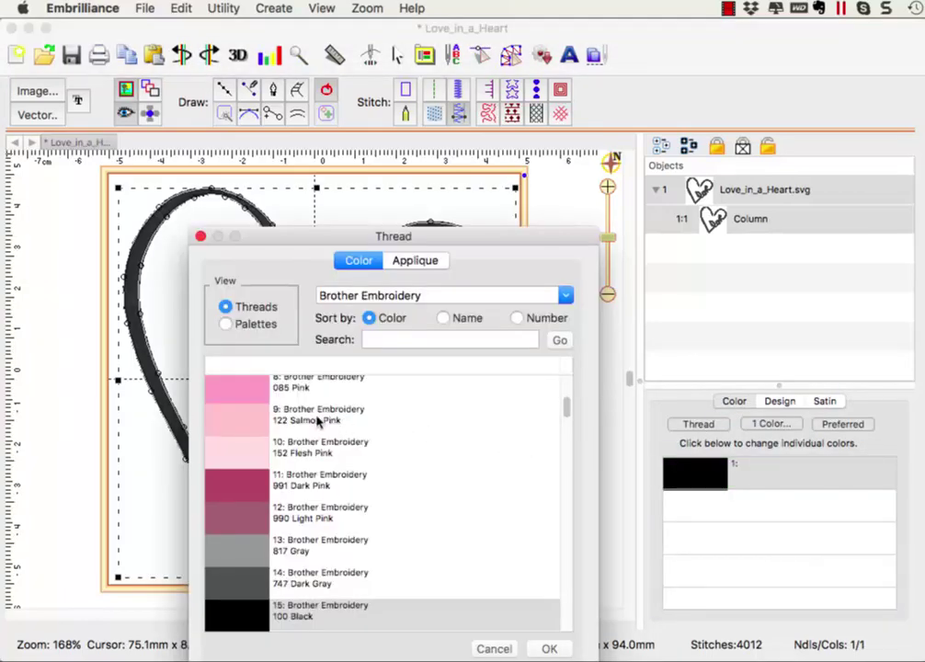
click(256, 419)
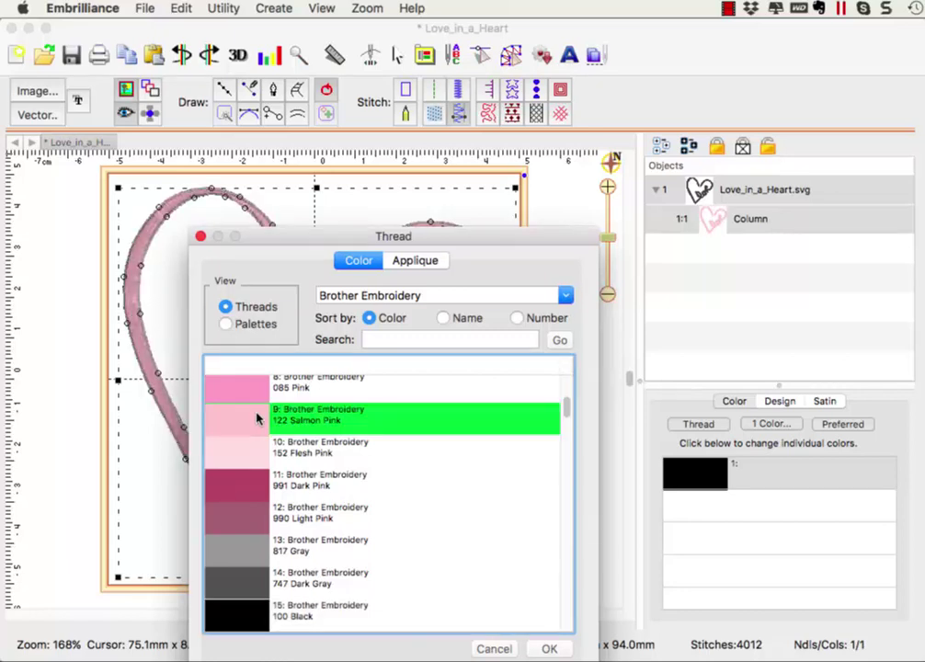
click(549, 649)
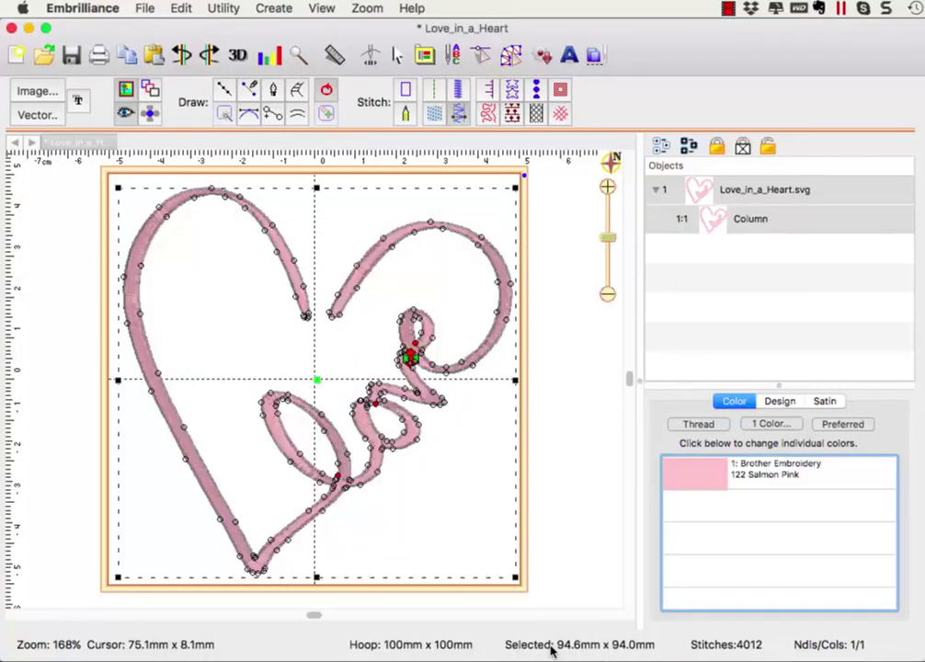
click(607, 237)
Step: Zoom in on the love lettering, deselect, and switch off stitch display to leave only outlines
drag(606, 237, 607, 227)
drag(315, 618, 376, 628)
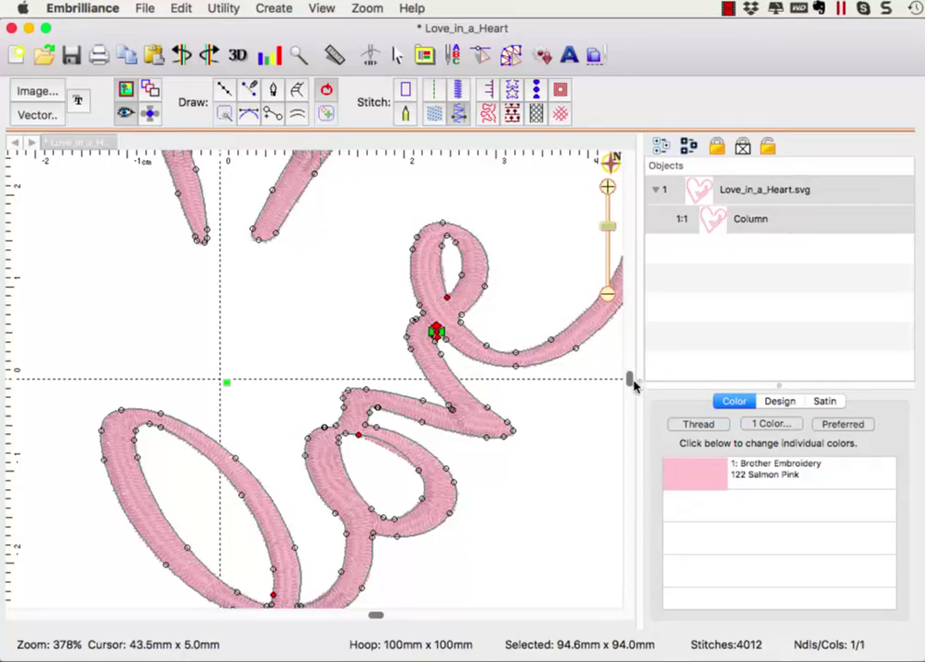
drag(630, 378, 628, 406)
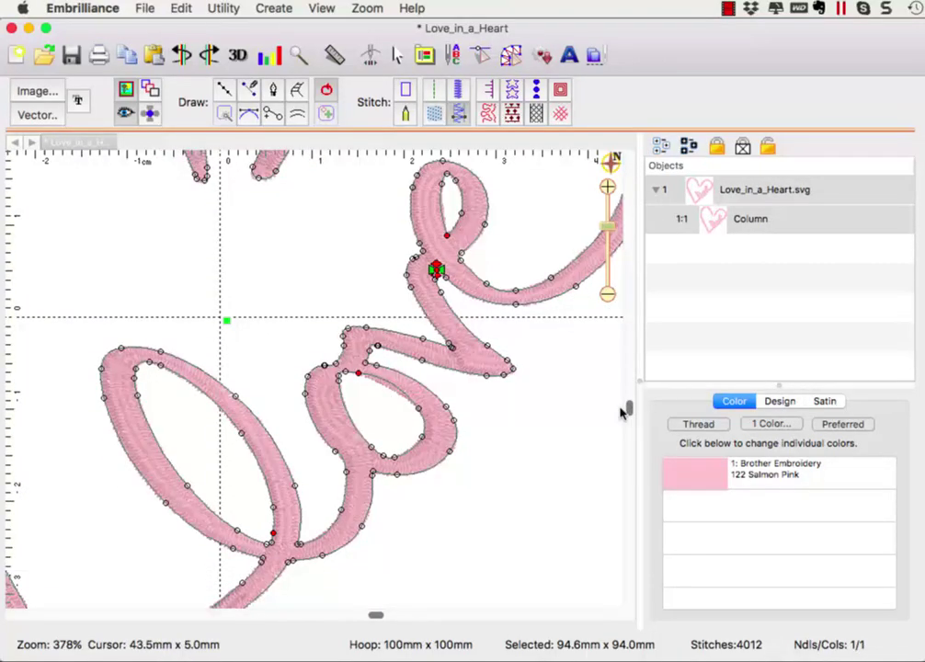
click(541, 472)
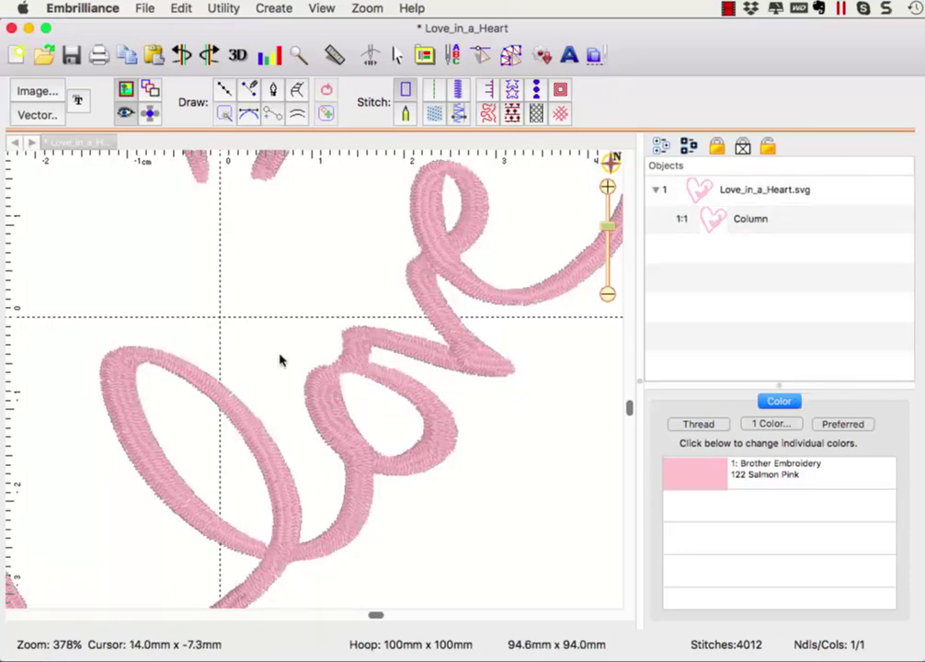
click(126, 114)
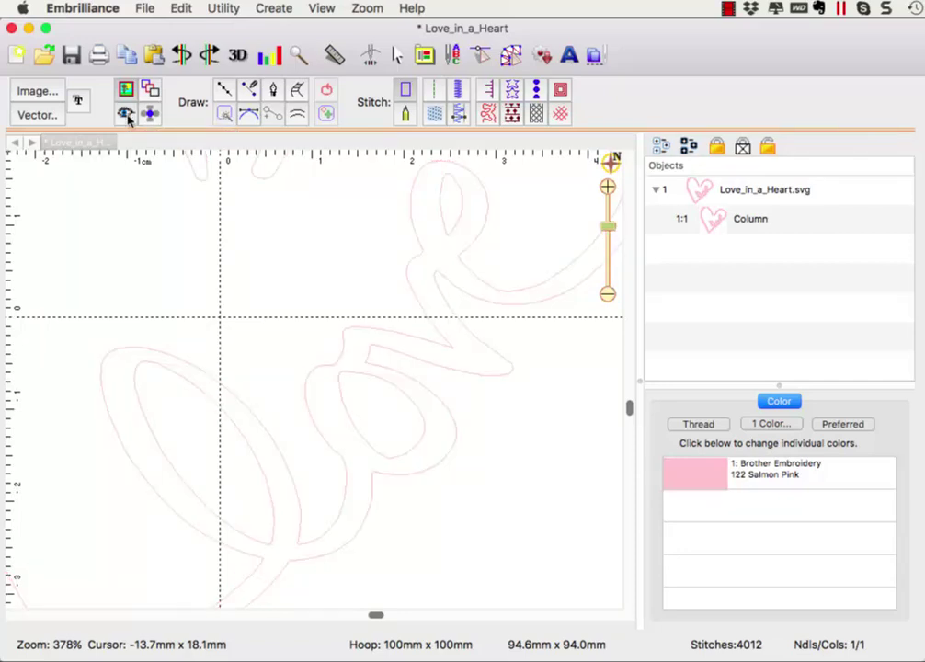
Step: Select the nodes where the letters join and break the Column across into two Line objects
click(311, 546)
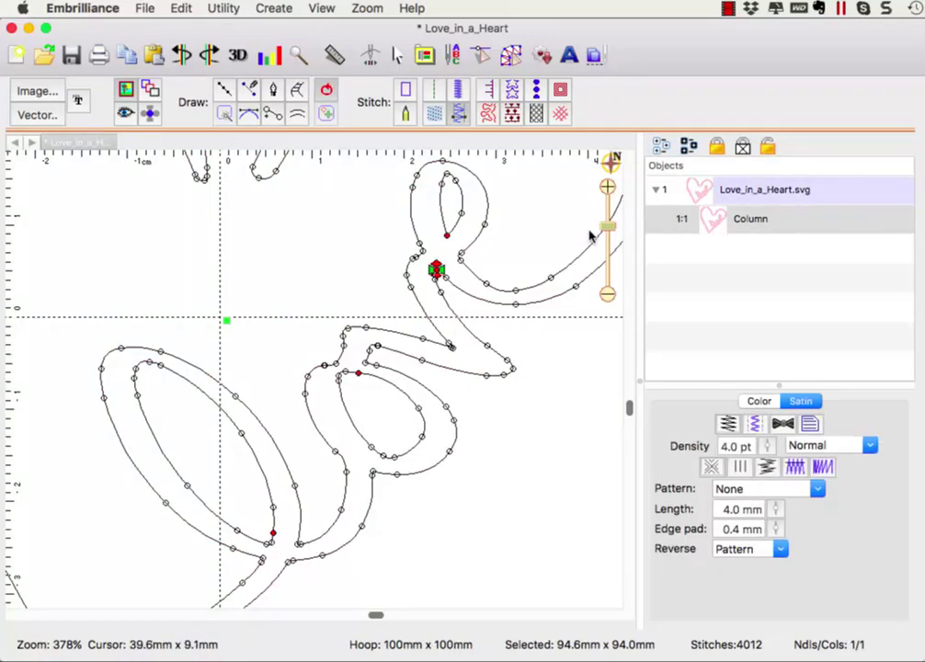
drag(607, 232, 607, 210)
drag(629, 411, 630, 481)
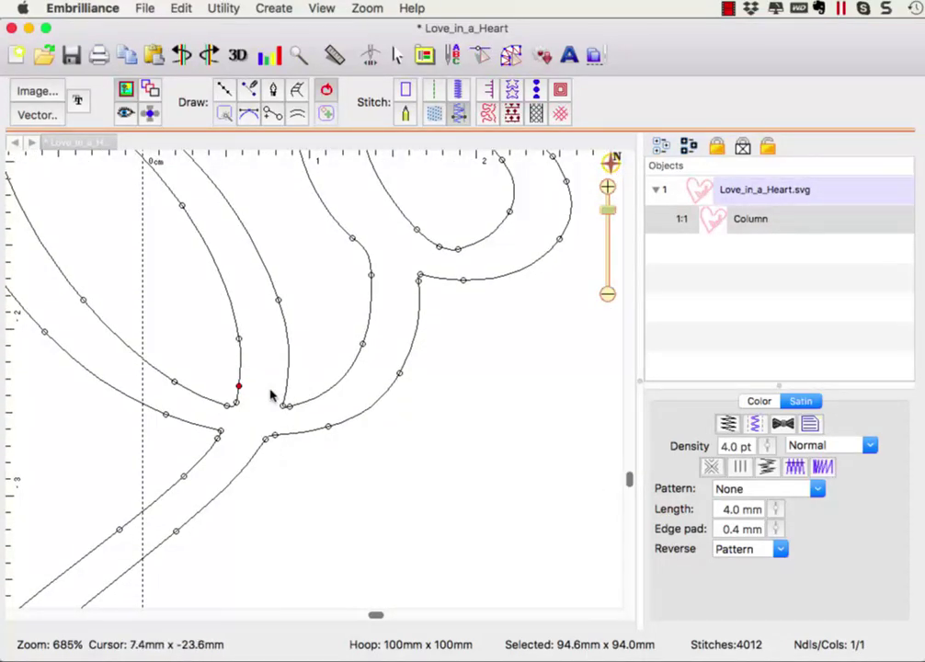
mouse_move(264, 390)
mouse_down()
mouse_move(252, 427)
mouse_move(269, 442)
mouse_move(268, 427)
mouse_move(285, 417)
mouse_up()
right_click(264, 442)
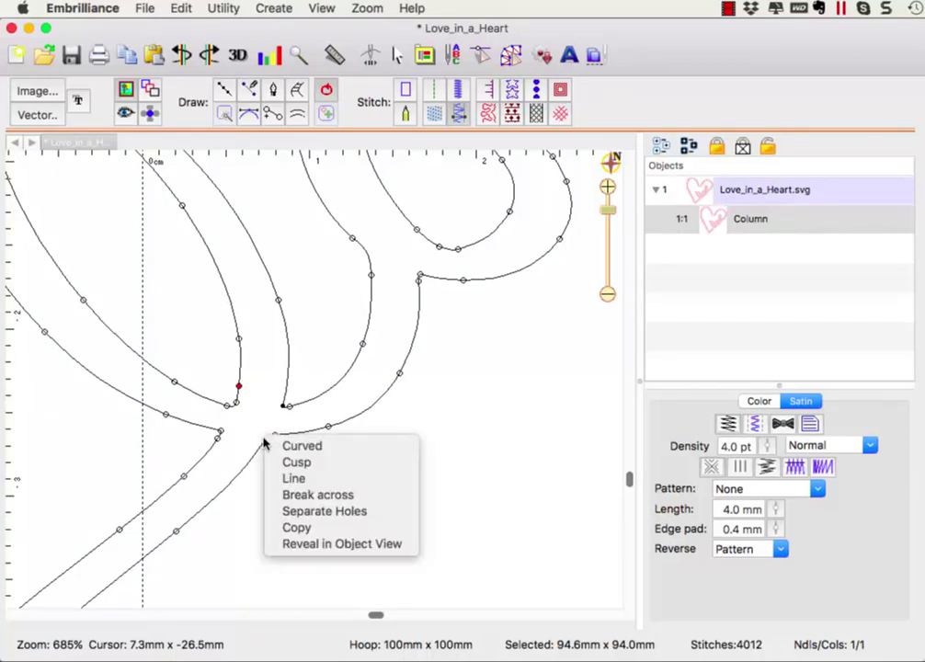
click(325, 498)
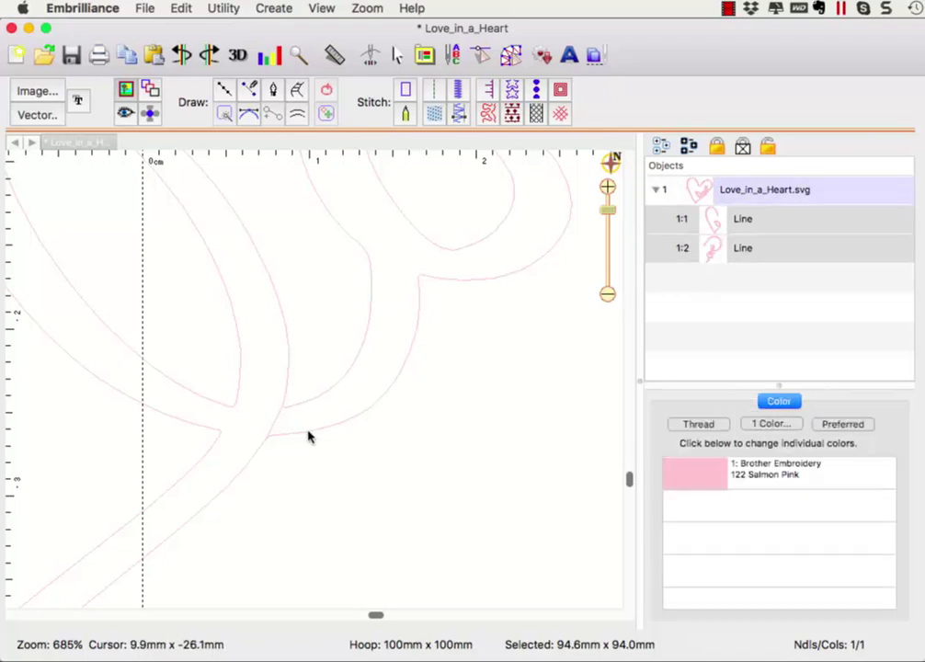
Step: Nudge the lower tip node of the second Line path where it meets the left stroke
click(339, 483)
click(273, 441)
mouse_move(264, 442)
mouse_down()
mouse_move(275, 428)
mouse_move(269, 438)
mouse_up()
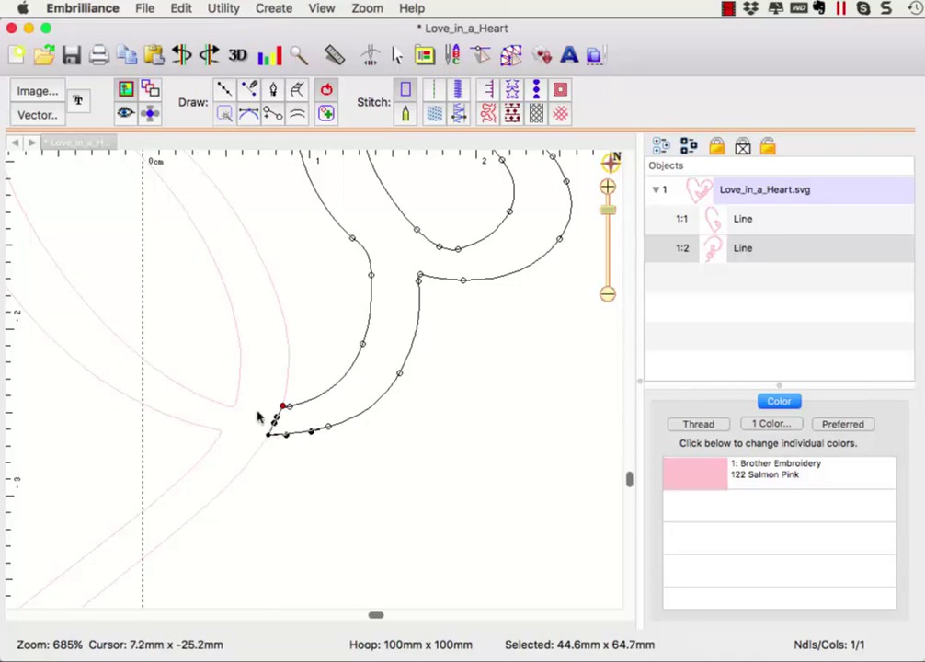
Step: On the left-stroke Line 1:1, use Connect To Hole to join the l-loop to the outer outline
click(194, 439)
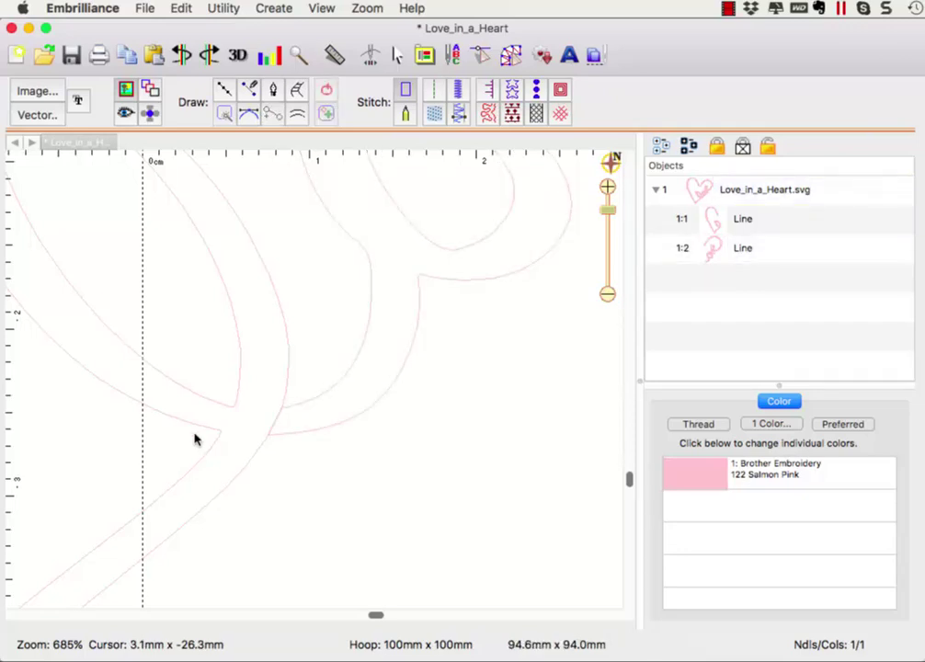
click(212, 433)
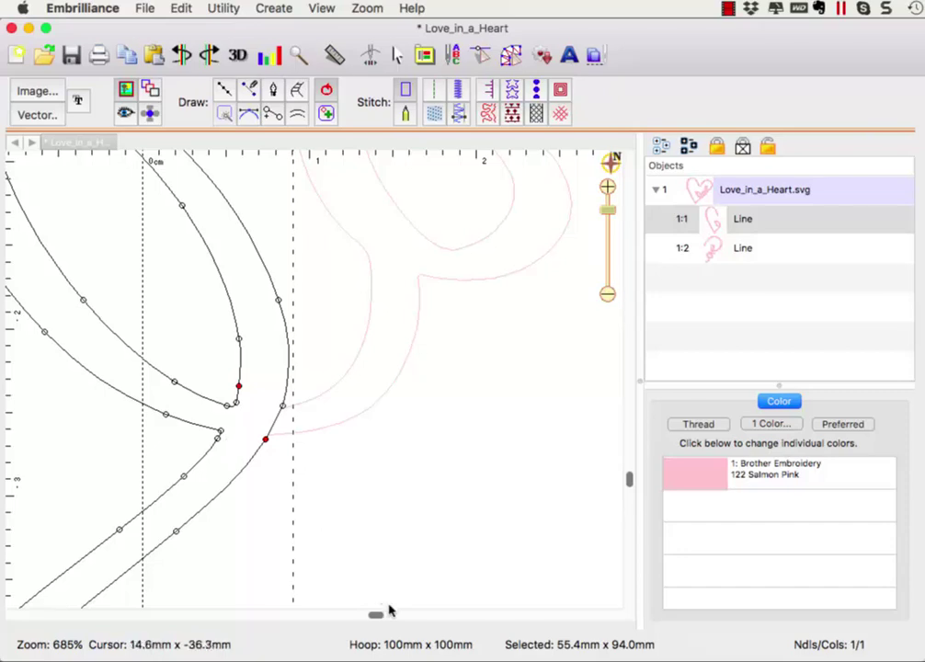
drag(388, 609, 319, 629)
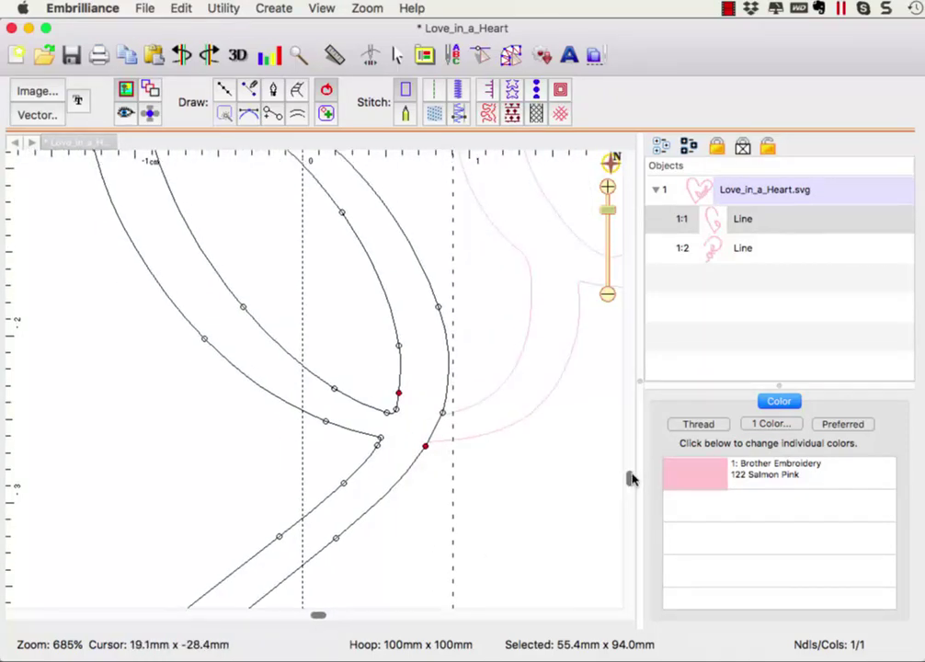
drag(631, 479, 630, 459)
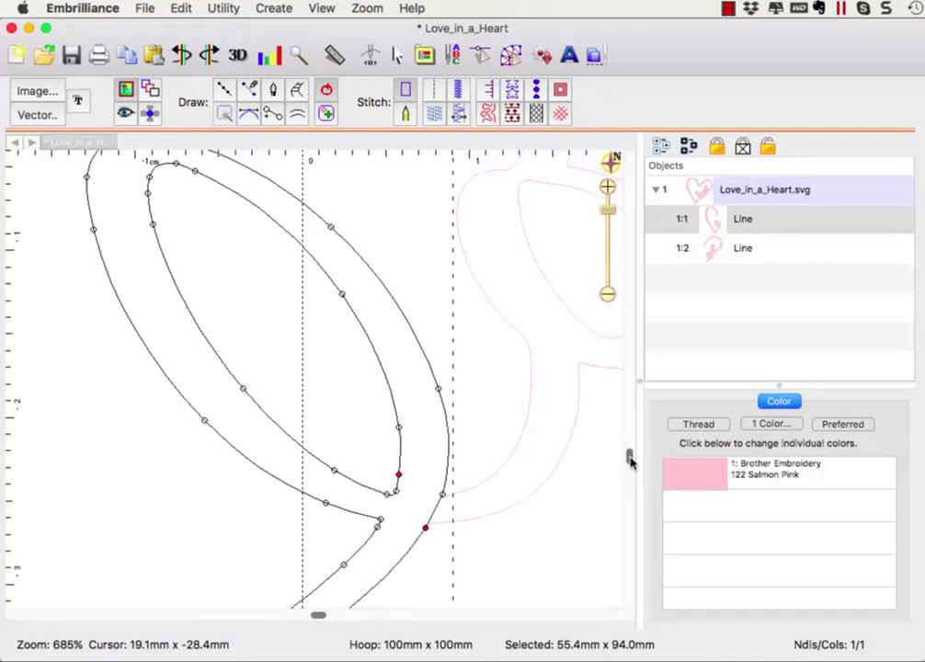
drag(376, 523, 394, 508)
right_click(388, 496)
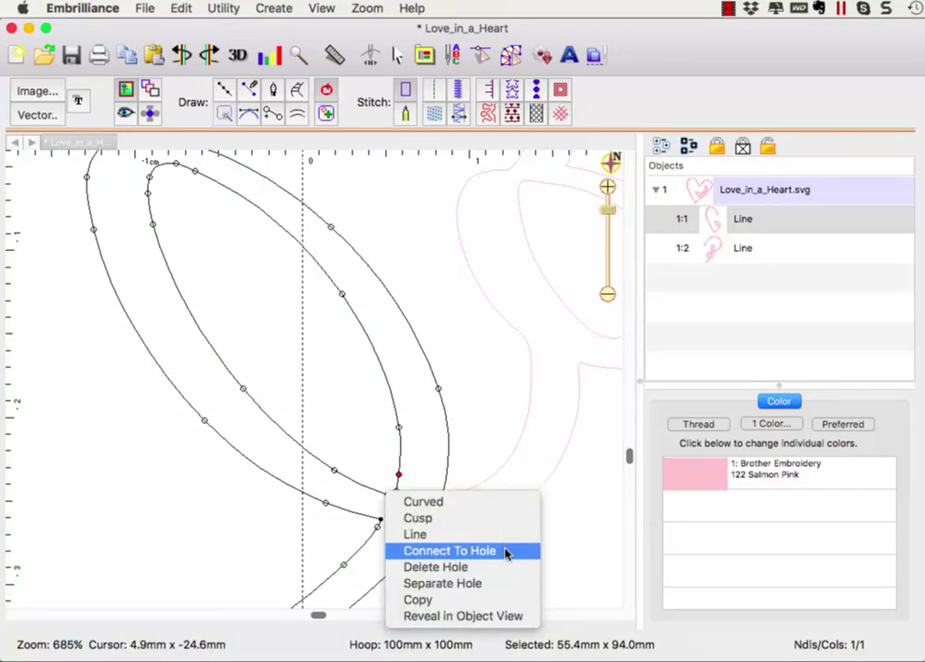
click(505, 552)
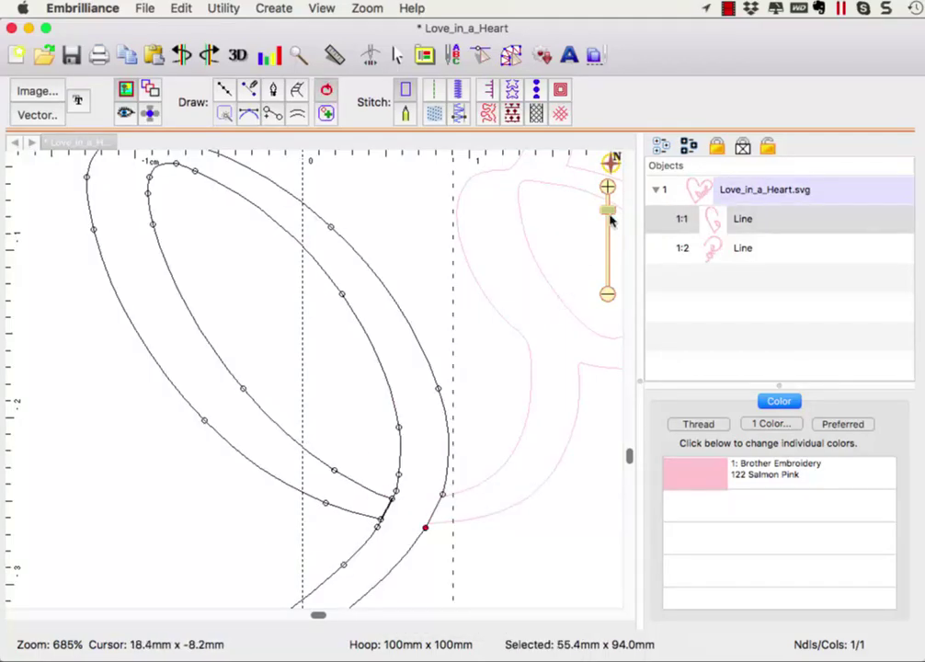
drag(607, 213, 611, 236)
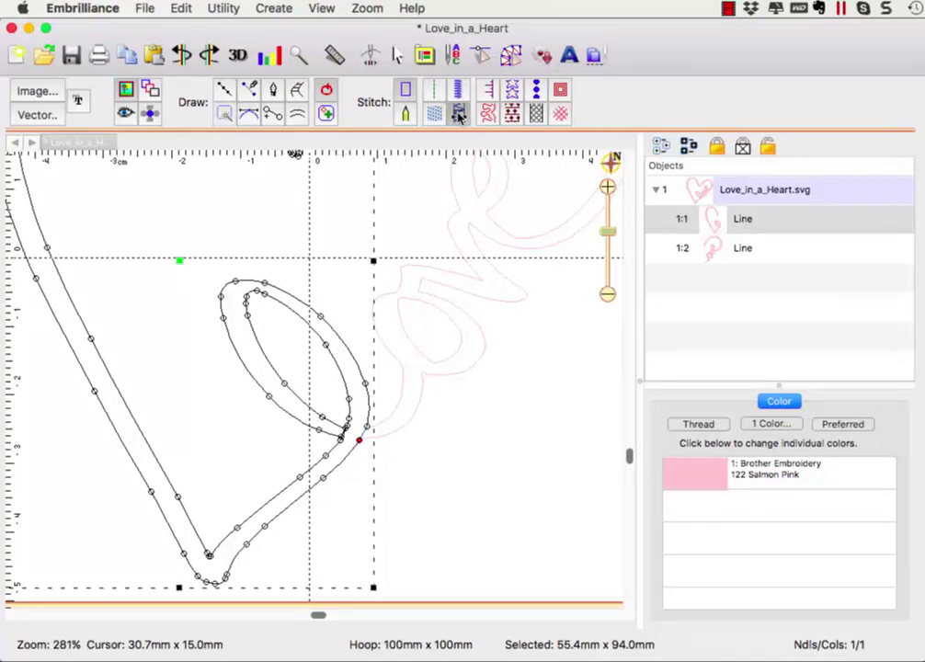
Step: Convert the heart's left stroke and the second outline path to satin Columns, with stitches shown
click(458, 112)
click(126, 112)
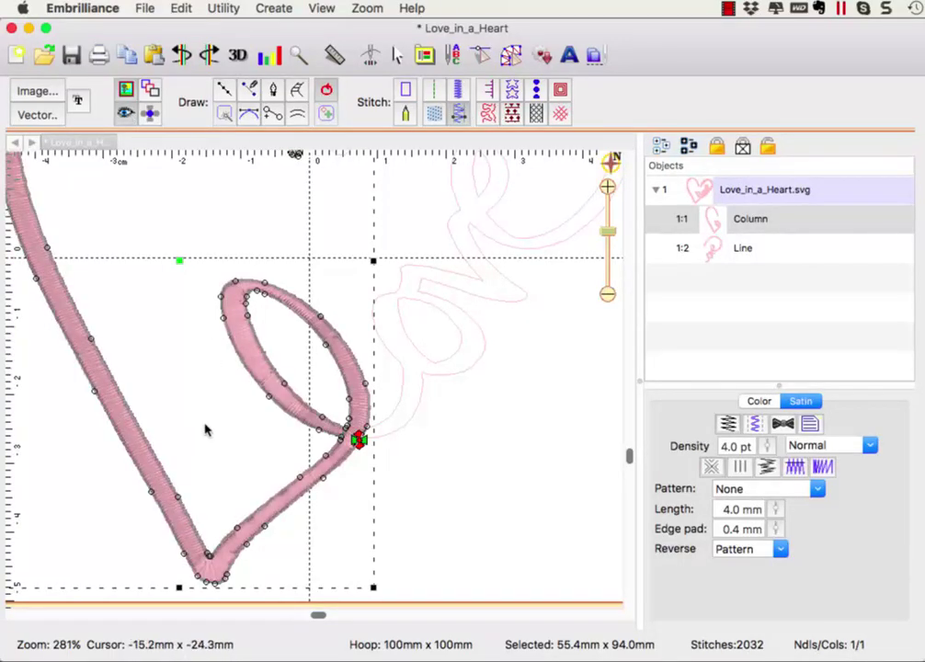
click(415, 416)
click(459, 112)
Step: Break the second path across at a node to split off the small crescent and pull its tip down
scroll(330, 623, up, 5)
scroll(357, 456, right, 5)
click(310, 331)
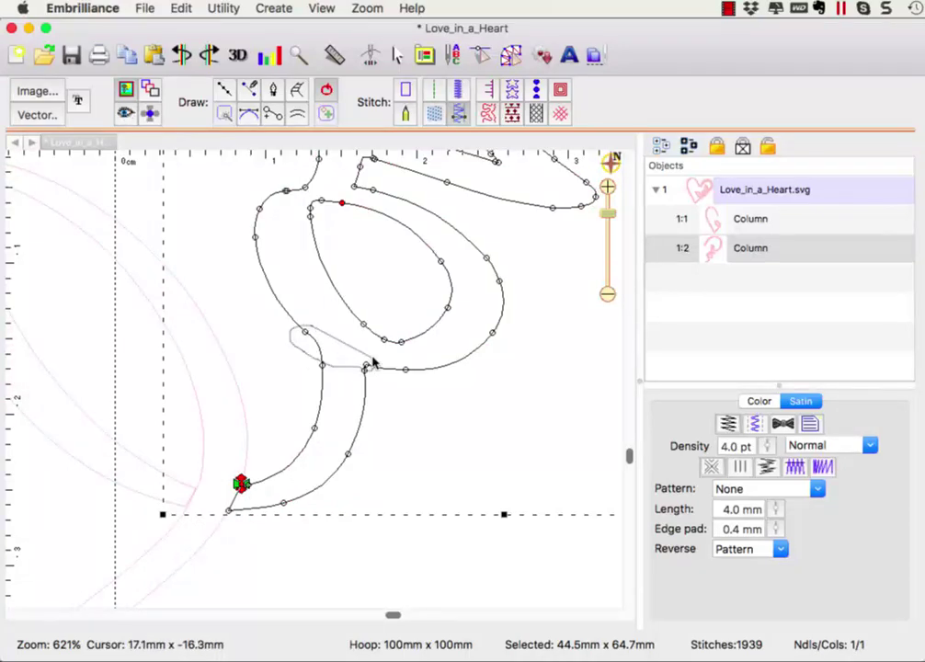
right_click(306, 333)
click(358, 389)
click(368, 413)
click(302, 332)
mouse_move(302, 332)
mouse_down()
mouse_move(322, 358)
mouse_move(316, 335)
mouse_move(316, 342)
mouse_up()
Step: Make the 9.1 × 11.4 mm crescent a satin Column and re-angle its stitch direction at the top tip
click(459, 113)
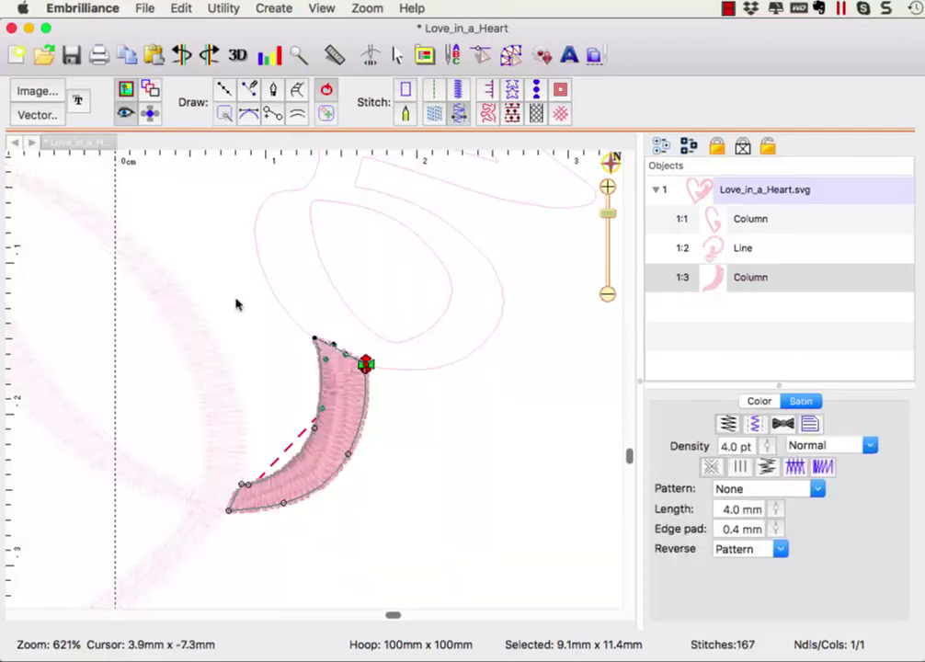
click(273, 112)
drag(364, 374, 378, 377)
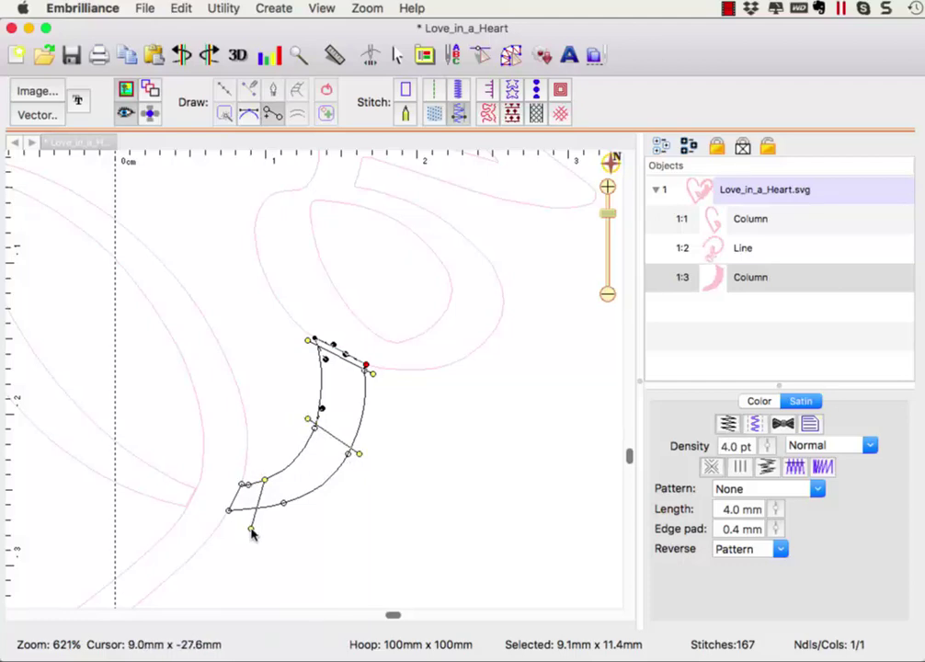
drag(608, 214, 610, 222)
drag(631, 455, 629, 402)
click(291, 364)
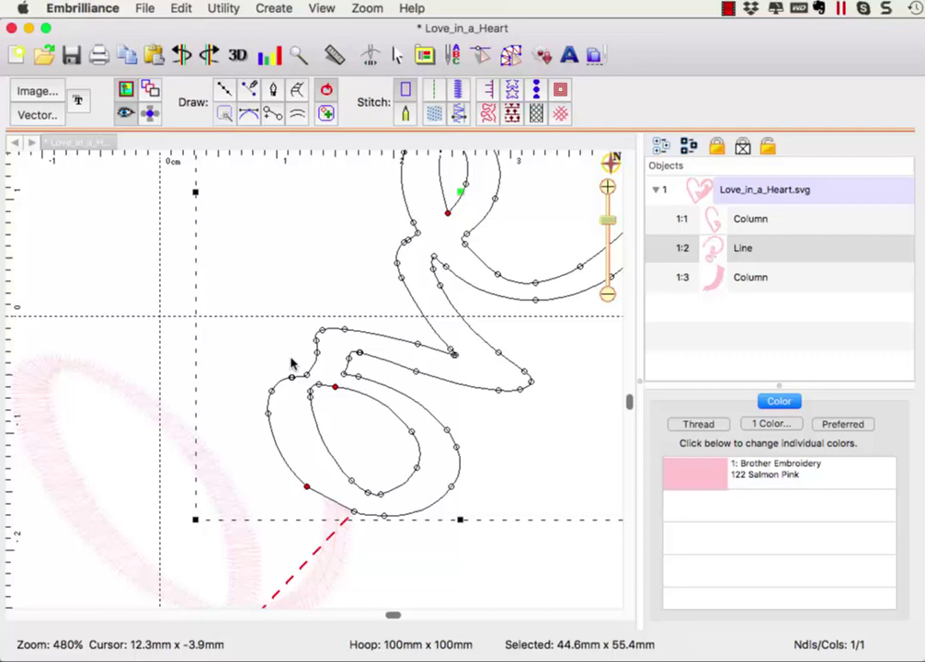
Step: Split the o off the remaining path, make it a satin Column, and reshape its inner edge with a curved node
right_click(344, 373)
click(380, 429)
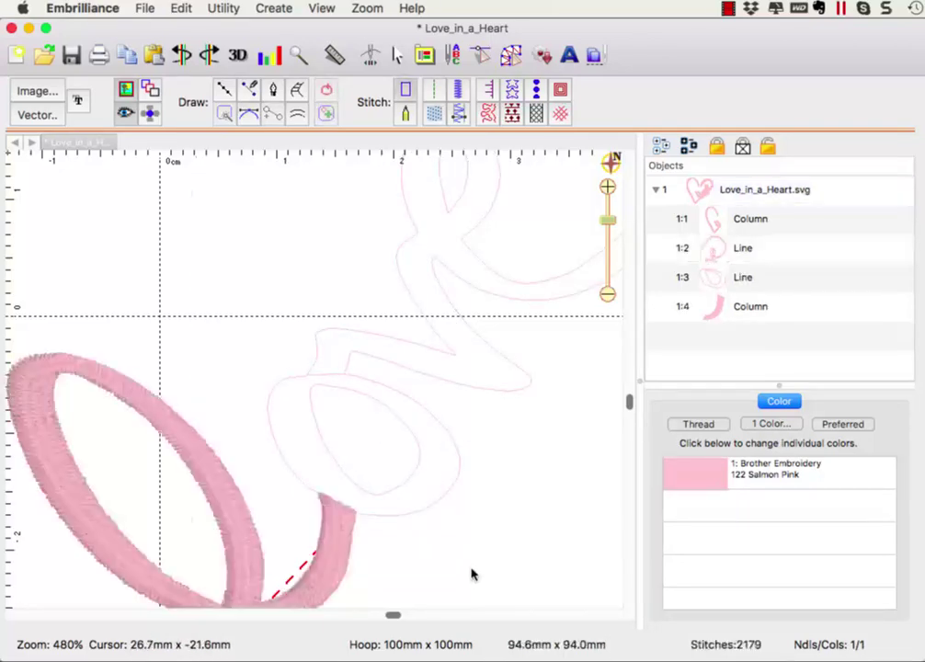
click(413, 479)
click(458, 114)
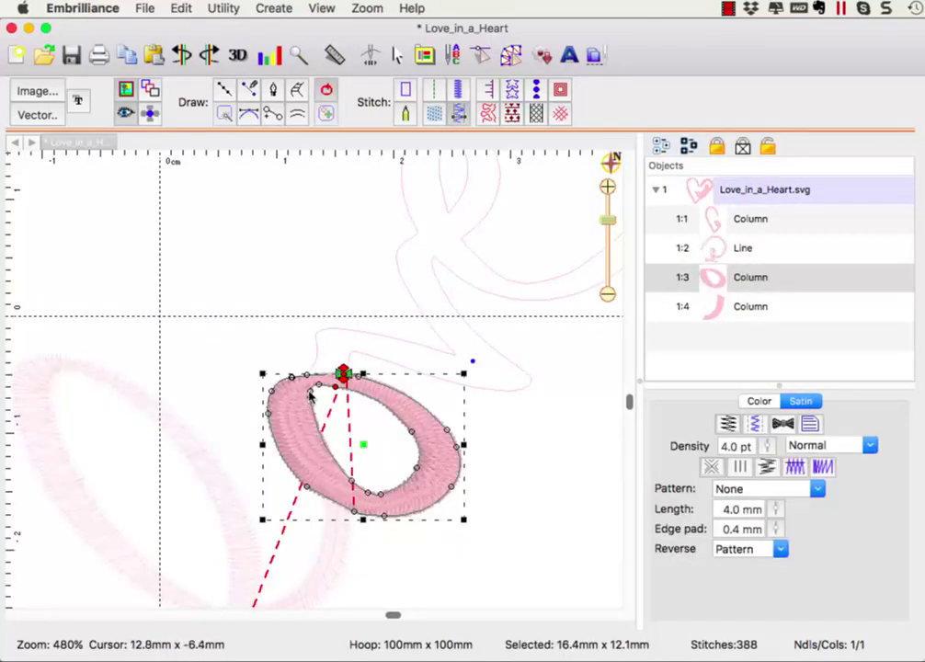
drag(310, 396, 295, 400)
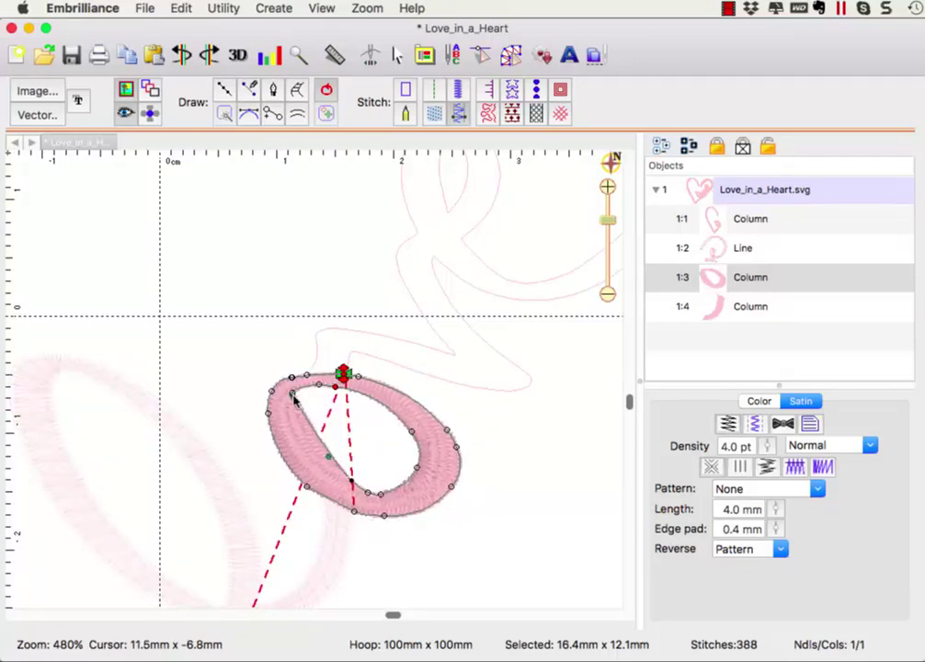
click(377, 500)
right_click(379, 497)
click(391, 502)
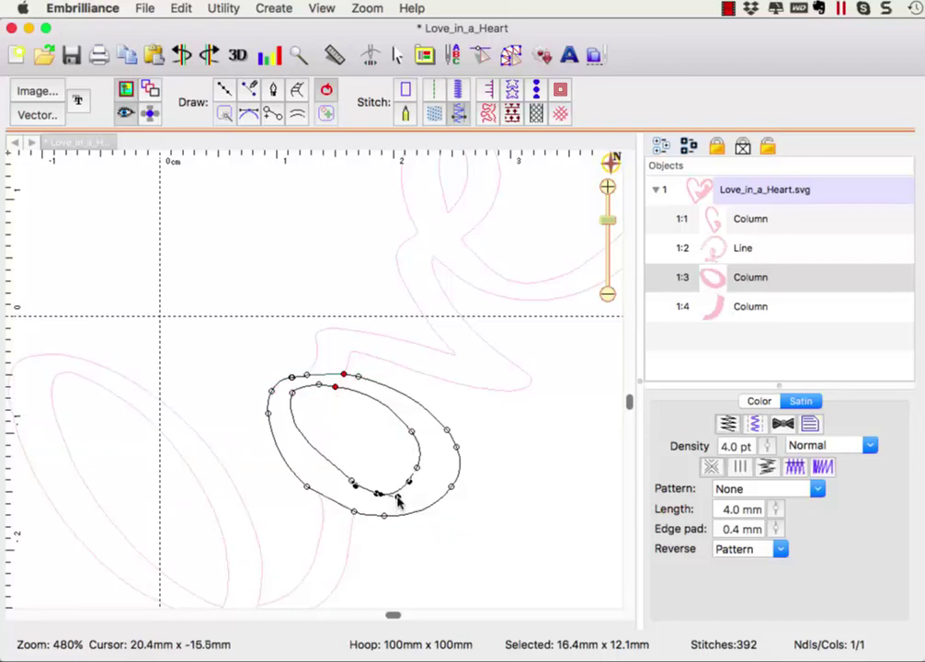
drag(353, 488, 333, 491)
click(389, 355)
Step: Make the remaining path a Column, break off the e's short stroke, and extend its end to the right
click(509, 350)
click(459, 113)
scroll(559, 419, up, 5)
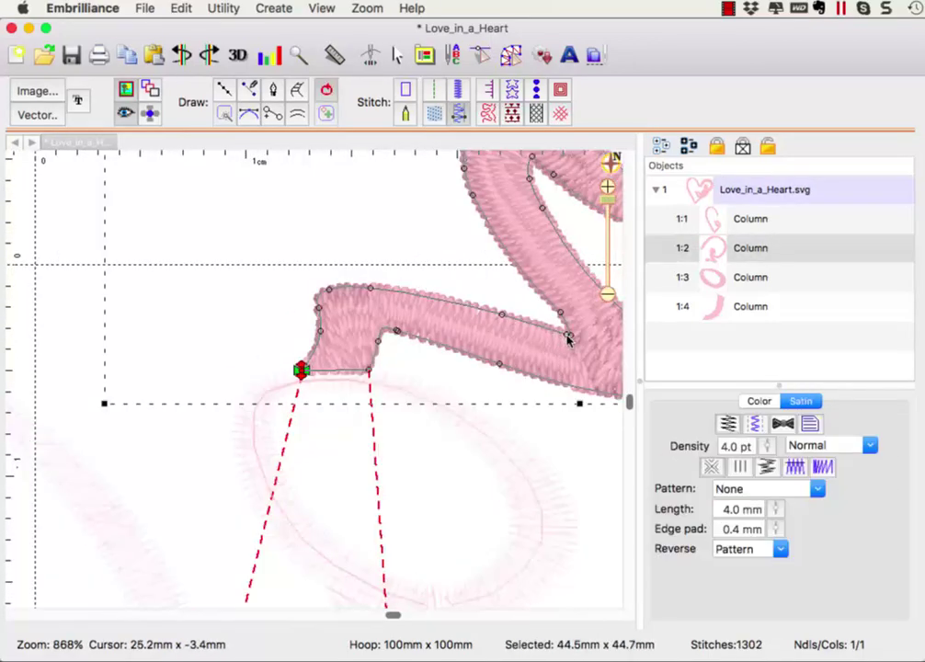
scroll(549, 333, down, 1)
scroll(549, 333, right, 5)
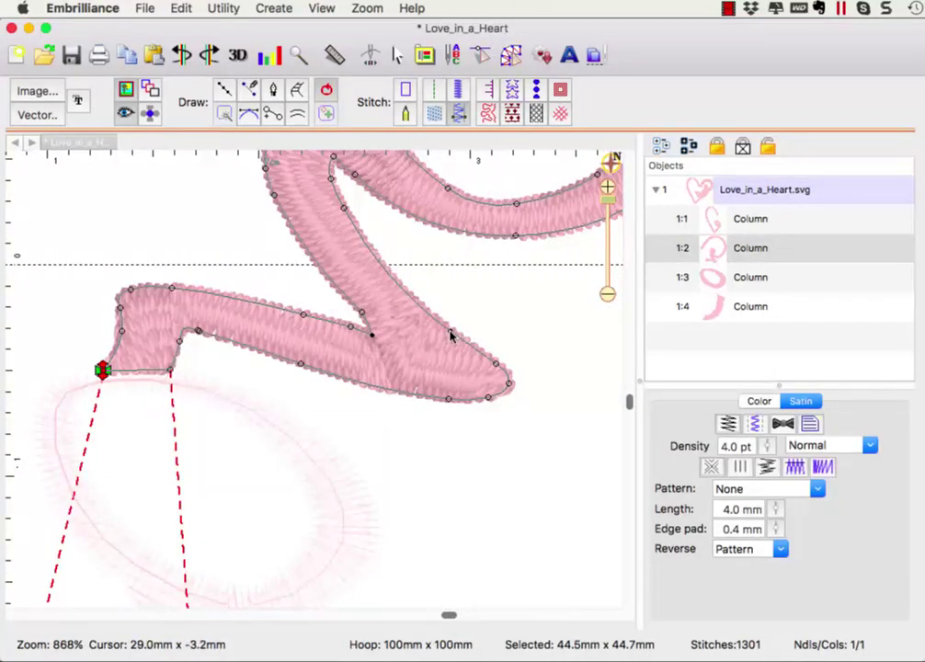
right_click(449, 332)
click(498, 389)
click(453, 332)
click(454, 345)
drag(480, 353, 515, 348)
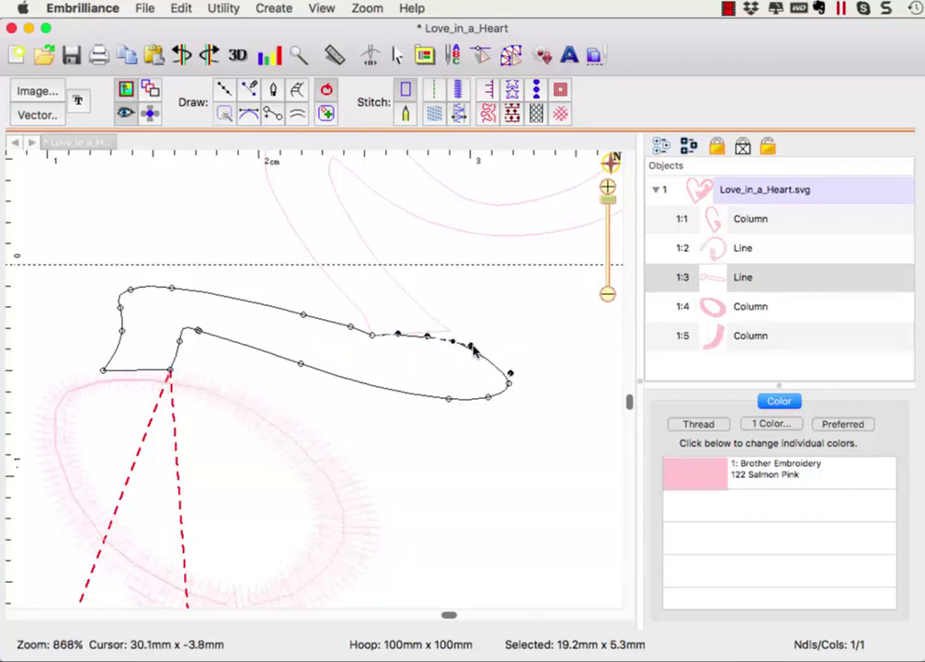
click(452, 338)
Step: Make the short stroke a satin Column with an added stitch-direction rung
click(336, 336)
click(273, 115)
drag(398, 330, 395, 400)
click(499, 413)
Step: Convert the spiral to a satin Column and zoom out to view the whole pink heart
click(465, 192)
click(458, 115)
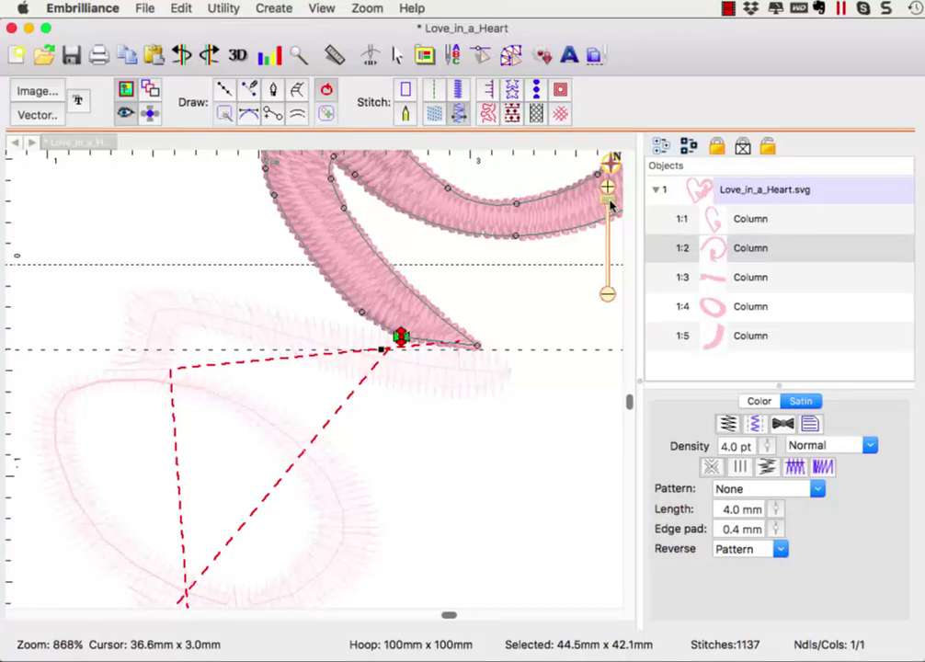
drag(610, 204, 605, 235)
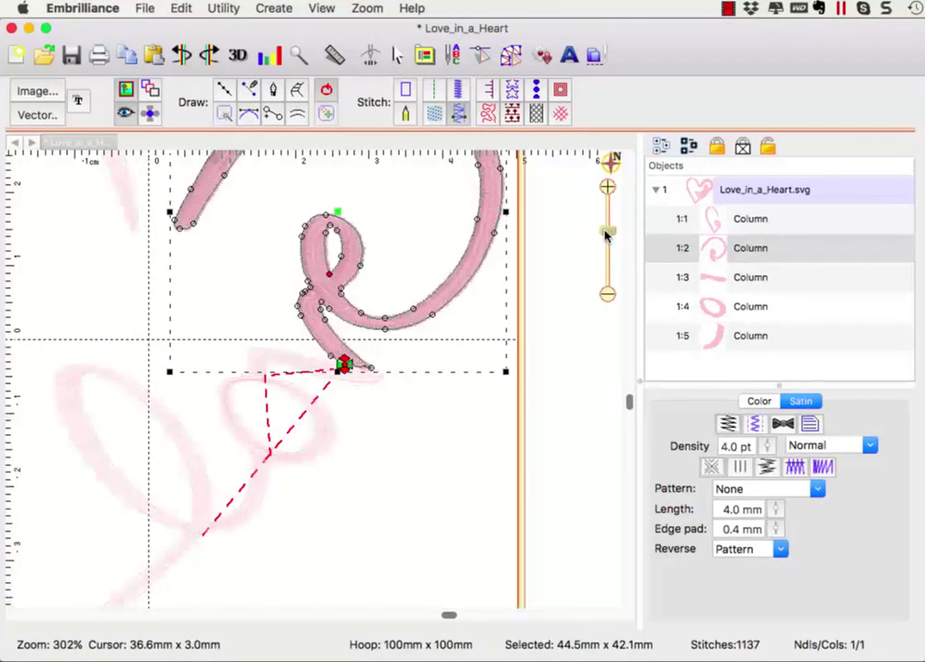
click(464, 362)
drag(628, 401, 629, 349)
drag(448, 614, 305, 621)
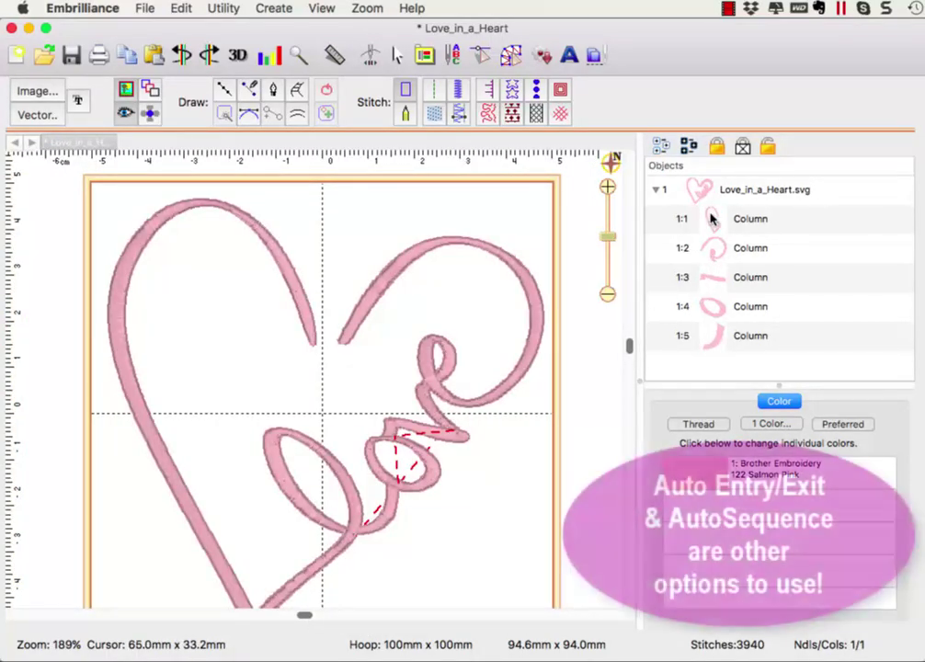
Step: Move the spiral last in the Objects list, reposition the crescent, and step through the stitching order
click(711, 218)
click(731, 250)
right_click(731, 251)
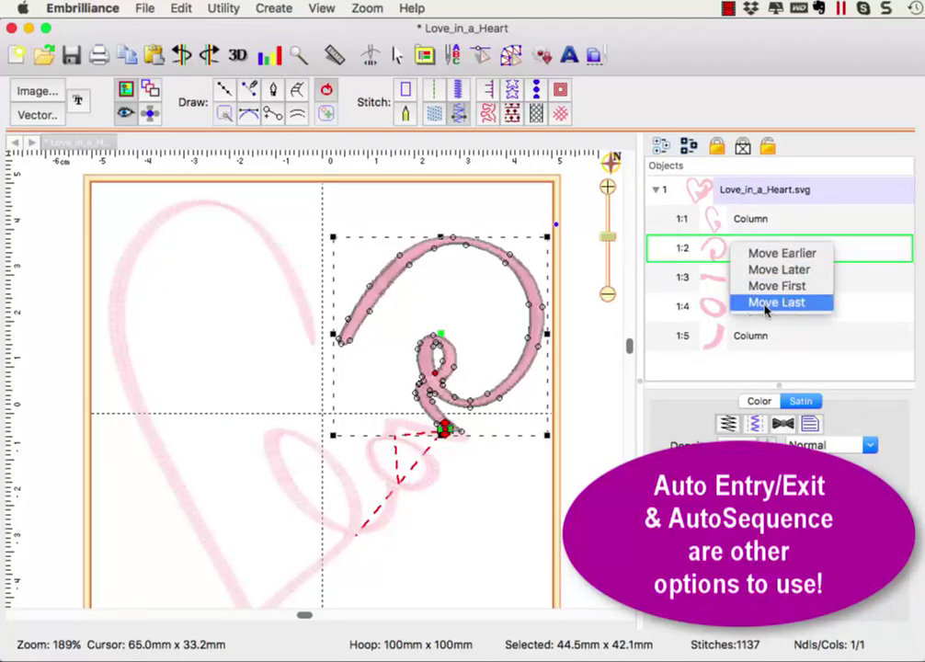
click(773, 305)
click(734, 253)
drag(713, 250, 705, 292)
click(717, 220)
click(726, 248)
click(726, 277)
click(725, 307)
click(726, 340)
Step: Reposition the start and end markers of the left stroke, crescent, o, short stroke and spiral for smooth stitching
click(526, 490)
click(698, 219)
drag(363, 540, 312, 351)
click(391, 520)
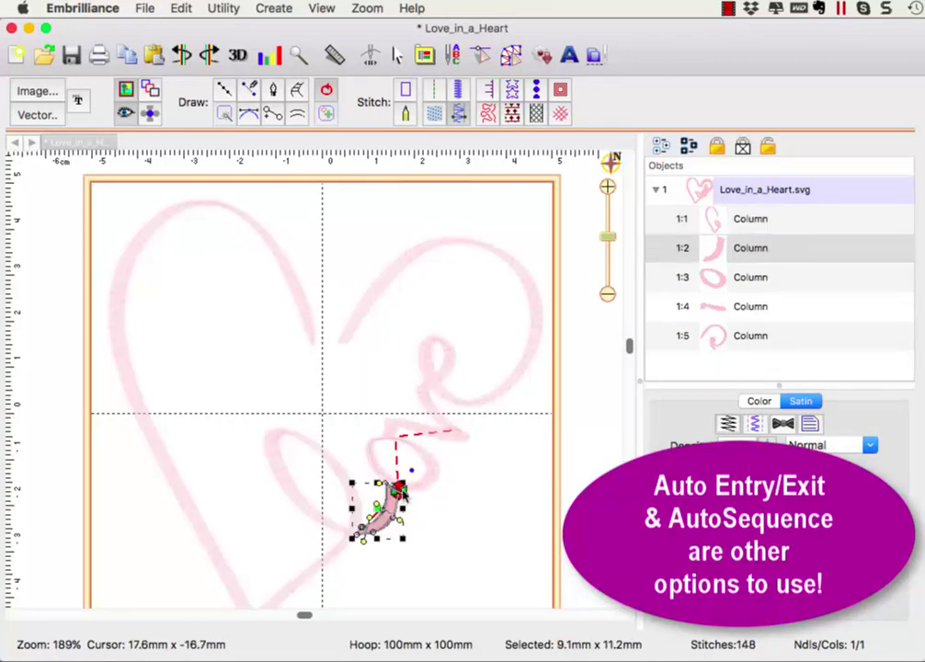
mouse_move(410, 493)
mouse_down()
mouse_move(362, 561)
mouse_move(359, 552)
mouse_up()
click(437, 478)
drag(418, 491, 387, 501)
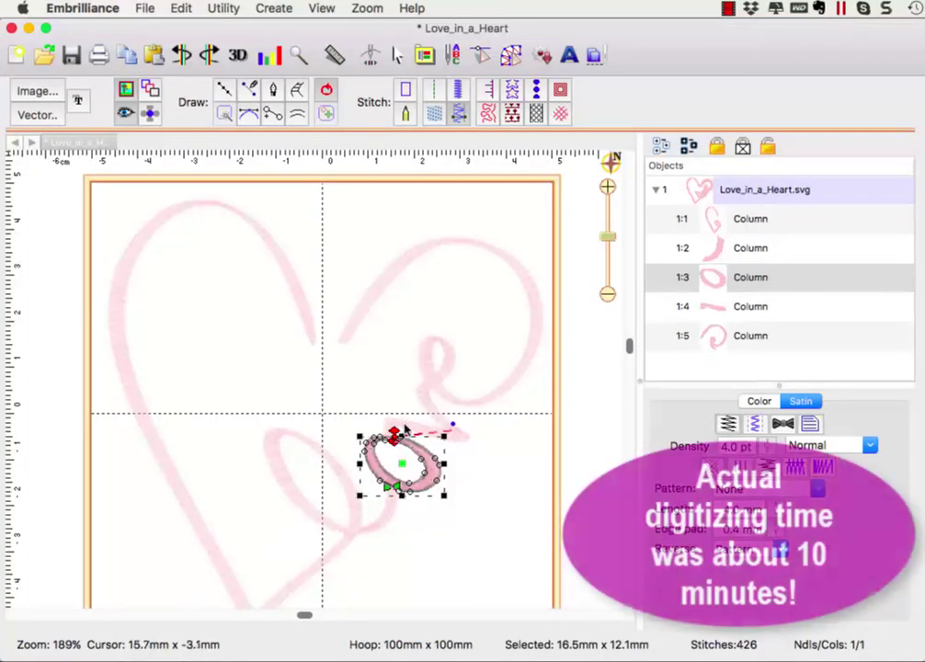
click(458, 432)
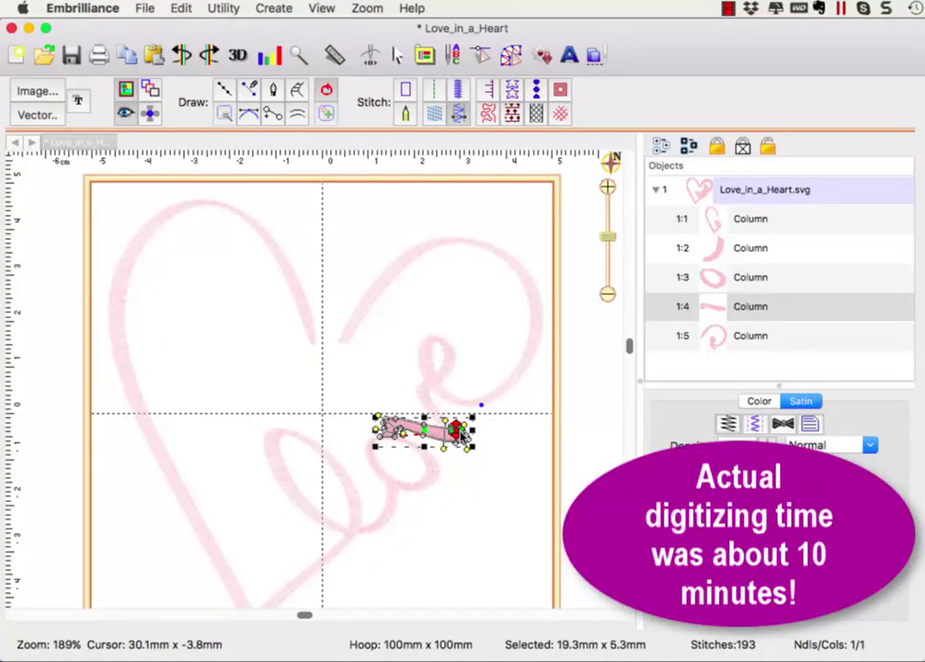
mouse_move(423, 429)
mouse_down()
mouse_move(393, 455)
mouse_move(416, 457)
mouse_up()
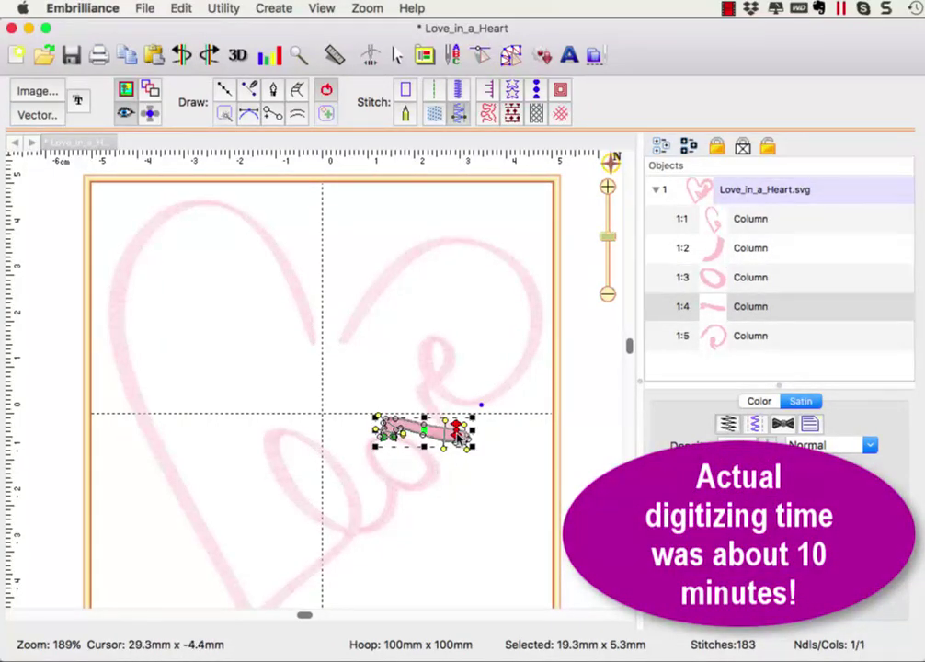
click(448, 395)
drag(447, 437, 322, 348)
click(517, 489)
Step: Zoom to the hoop and replay the 3898-stitch pink heart design in the stitch simulator
key(super+0)
click(371, 55)
click(68, 88)
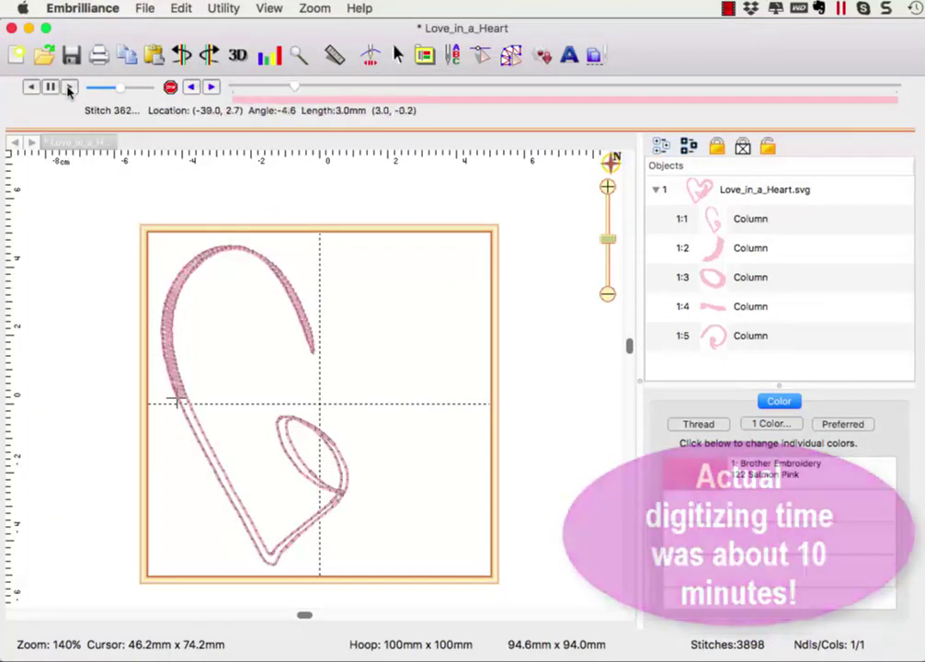